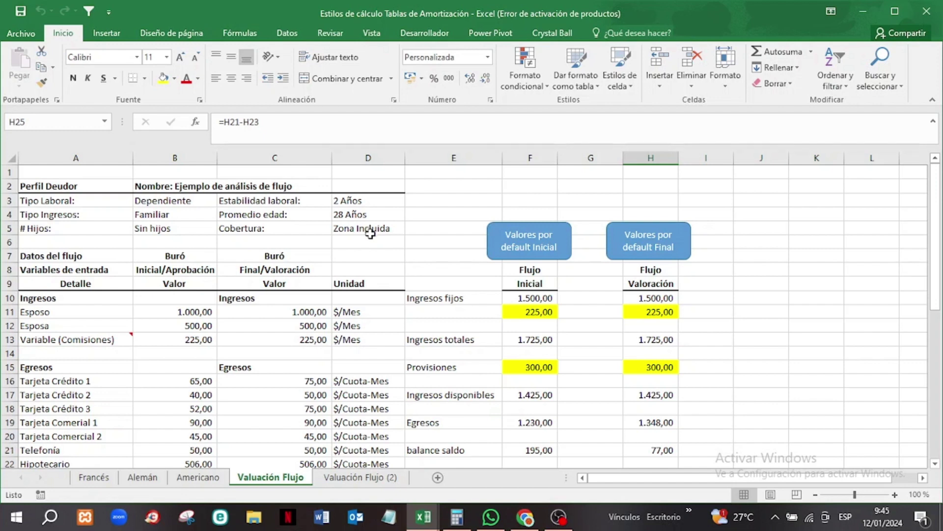
Review the input variables on the Valuación Flujo sheet, from the income and expense items to the provisions and risk tolerance
{"action": "left_click", "coordinate": [31, 258]}
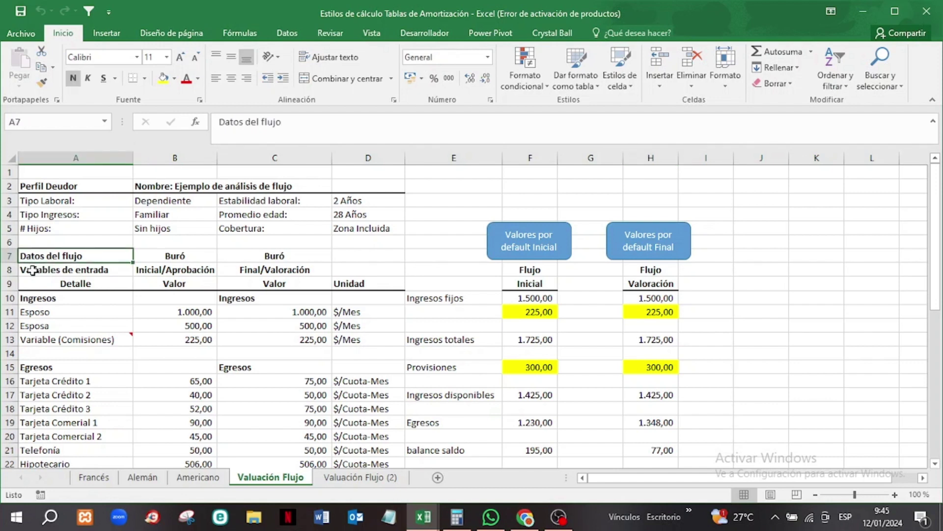
{"action": "double_click", "coordinate": [32, 270]}
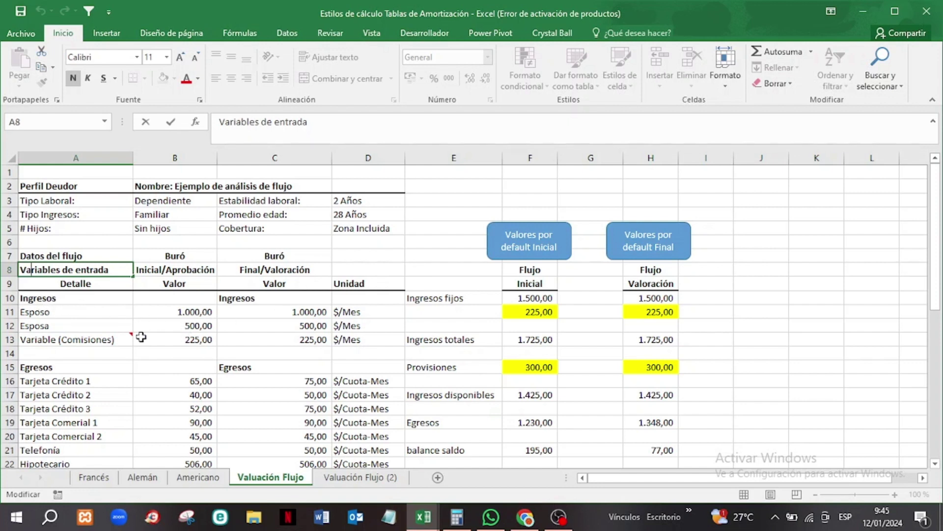
{"action": "mouse_move", "coordinate": [40, 342]}
{"action": "mouse_move", "coordinate": [96, 339]}
{"action": "left_click", "coordinate": [935, 464]}
{"action": "left_click", "coordinate": [935, 464]}
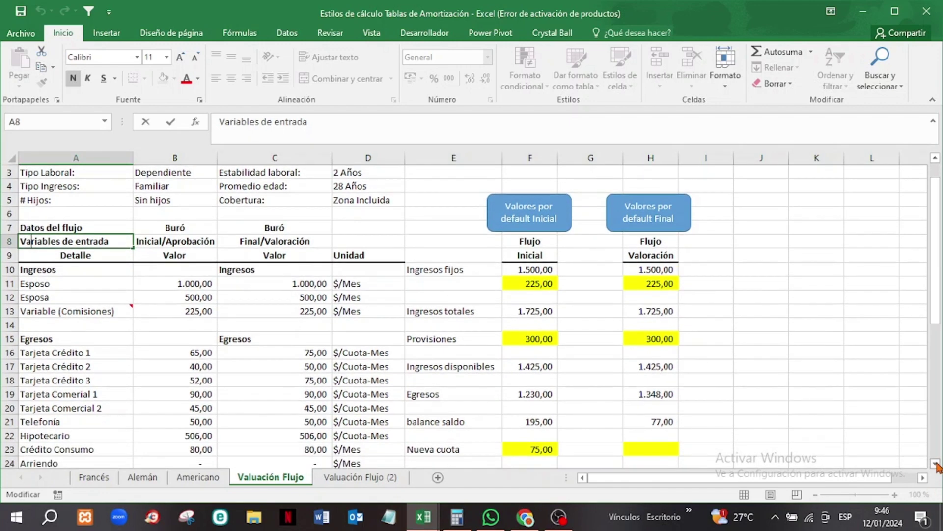
{"action": "scroll", "coordinate": [304, 276], "scroll_direction": "down", "scroll_amount": 3}
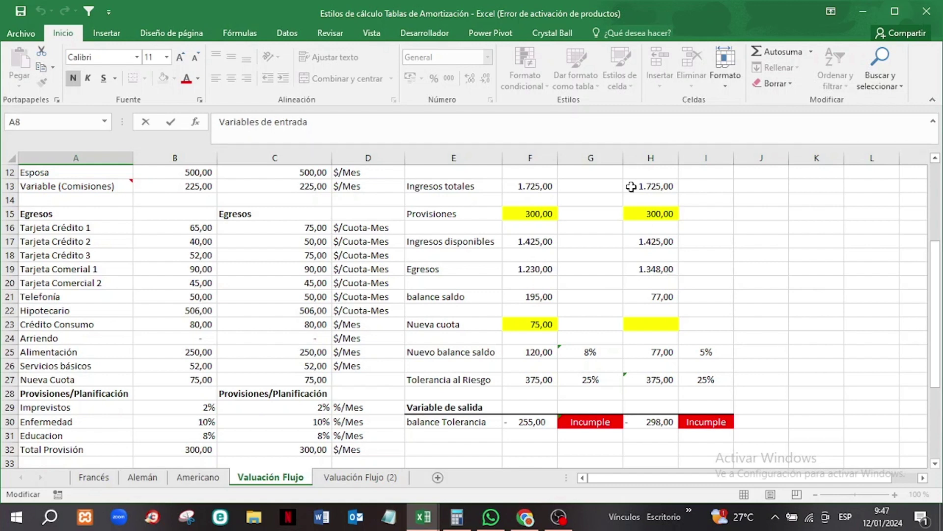
{"action": "scroll", "coordinate": [177, 327], "scroll_direction": "down", "scroll_amount": 1}
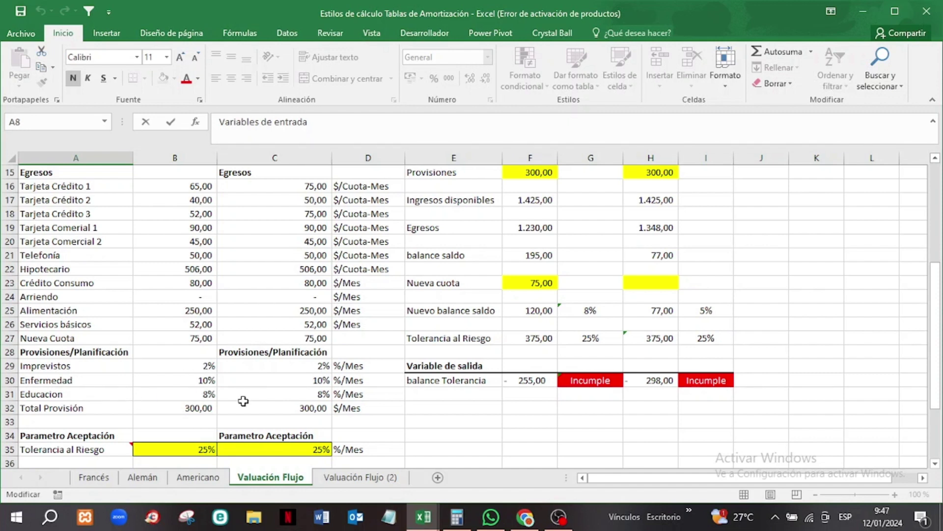
Inspect the Total Provisión formula in B32 and review the provisions, acceptance parameter and bureau data around it
{"action": "left_click", "coordinate": [193, 411]}
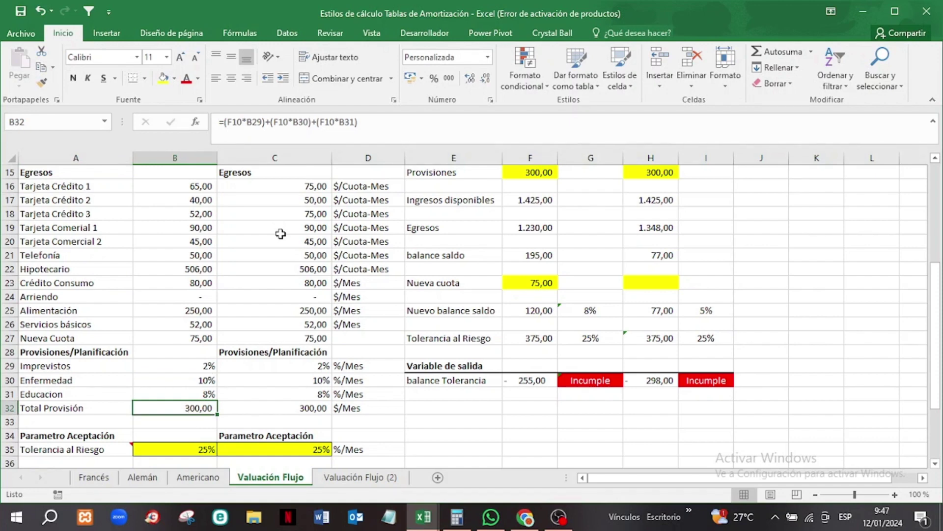
{"action": "scroll", "coordinate": [281, 234], "scroll_direction": "up", "scroll_amount": 2}
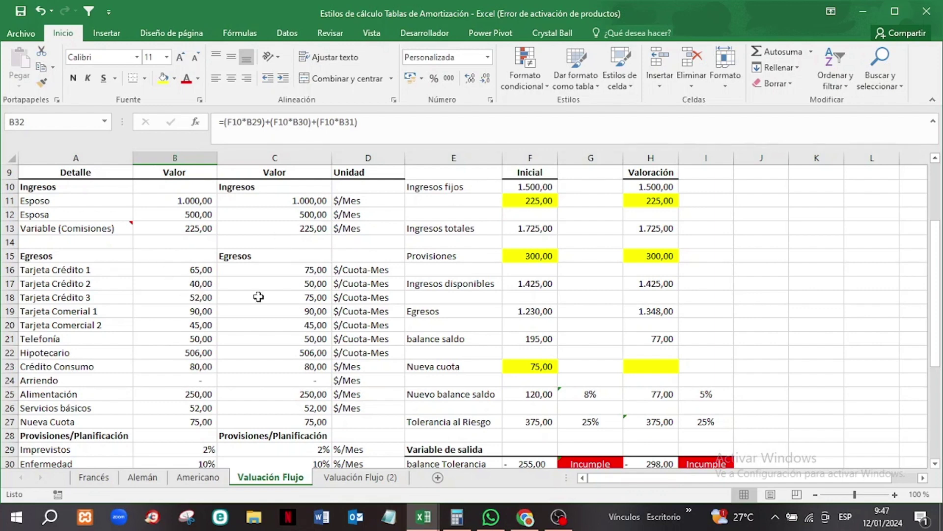
{"action": "scroll", "coordinate": [259, 297], "scroll_direction": "down", "scroll_amount": 3}
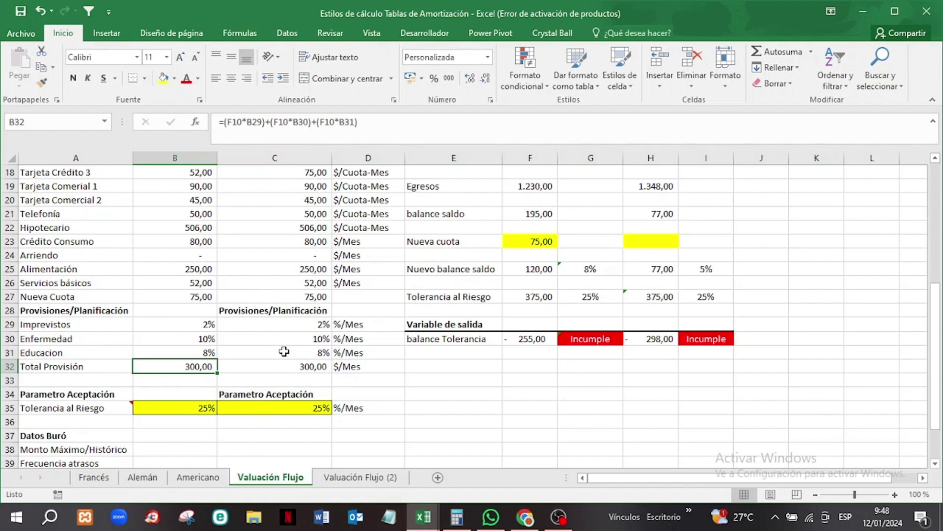
{"action": "scroll", "coordinate": [284, 351], "scroll_direction": "down", "scroll_amount": 2}
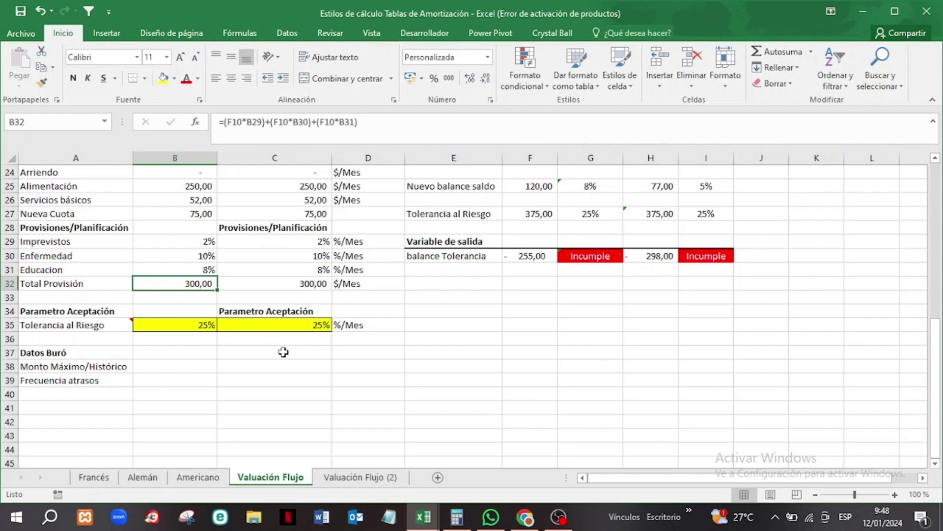
{"action": "scroll", "coordinate": [284, 352], "scroll_direction": "up", "scroll_amount": 3}
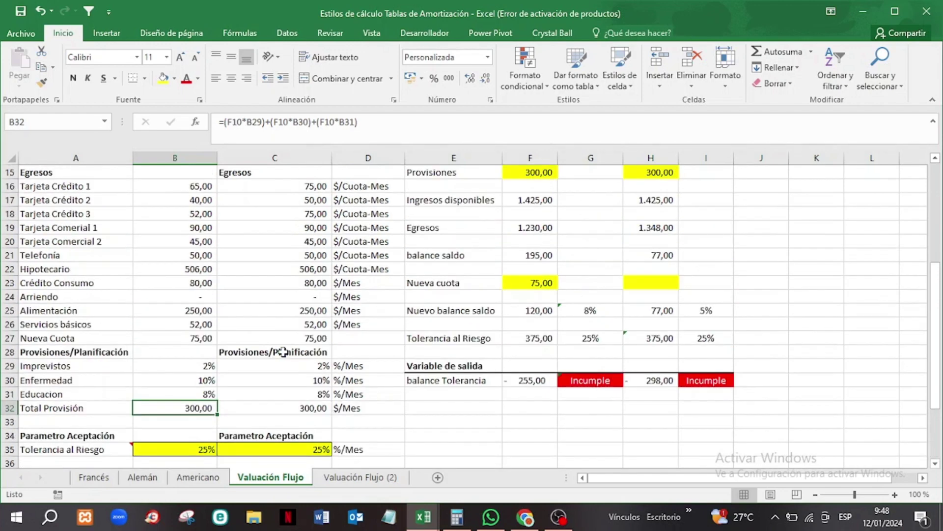
{"action": "scroll", "coordinate": [283, 352], "scroll_direction": "up", "scroll_amount": 3}
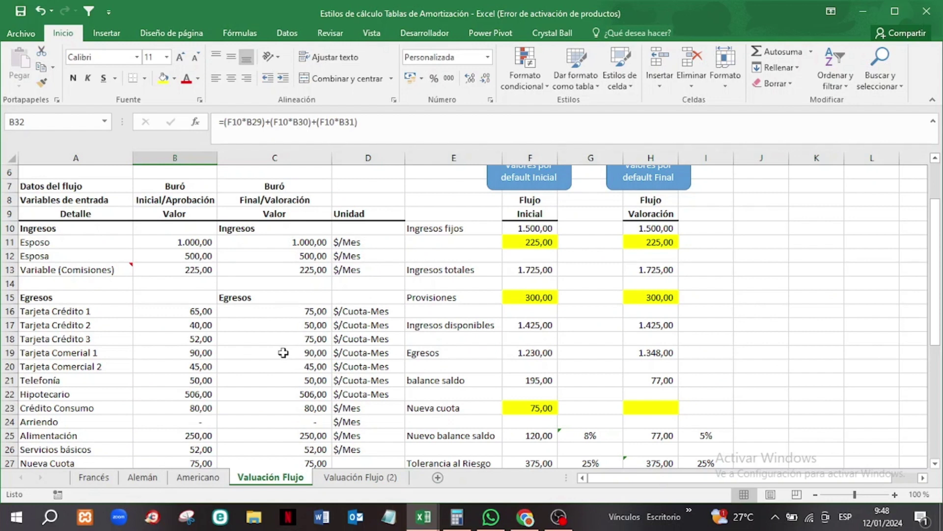
{"action": "scroll", "coordinate": [284, 352], "scroll_direction": "up", "scroll_amount": 2}
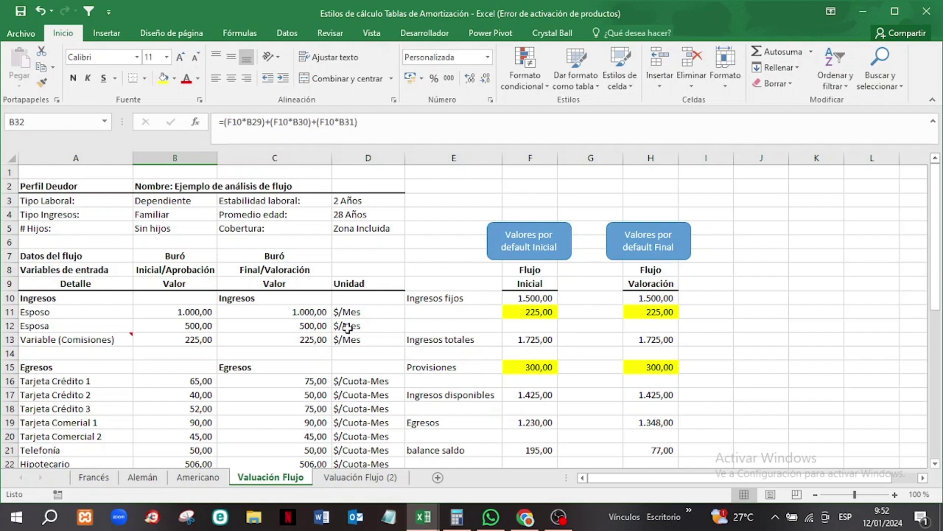
Examine the Egresos items, the provision percentages and the Tolerancia al Riesgo acceptance parameter in row 35
{"action": "scroll", "coordinate": [348, 328], "scroll_direction": "down", "scroll_amount": 2}
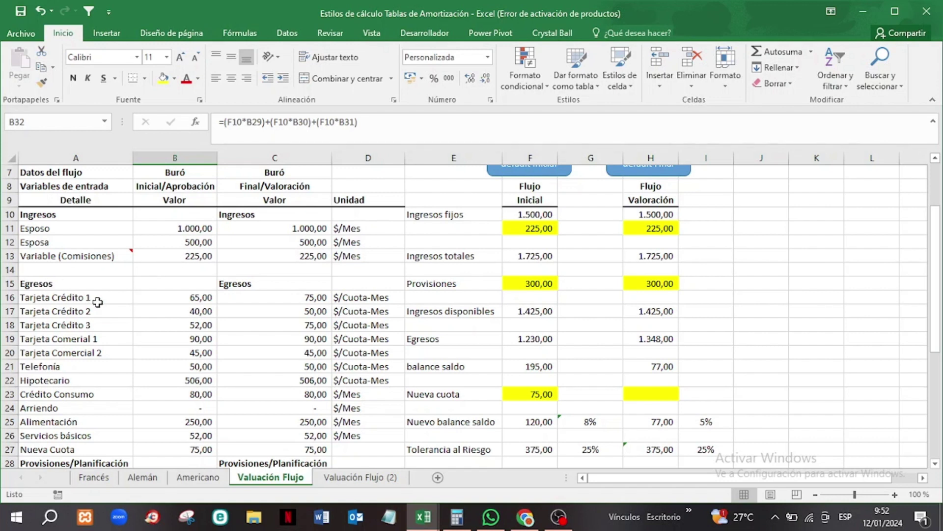
{"action": "scroll", "coordinate": [149, 289], "scroll_direction": "down", "scroll_amount": 2}
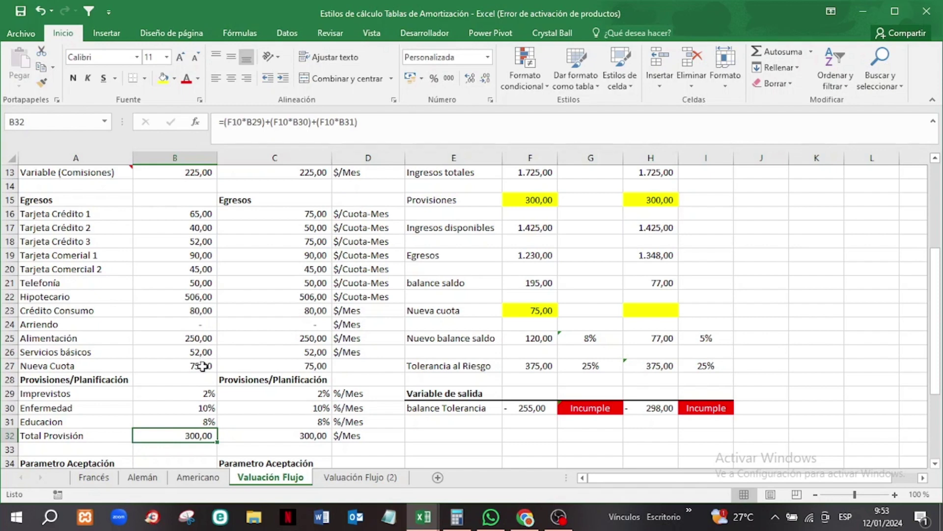
{"action": "scroll", "coordinate": [239, 301], "scroll_direction": "down", "scroll_amount": 1}
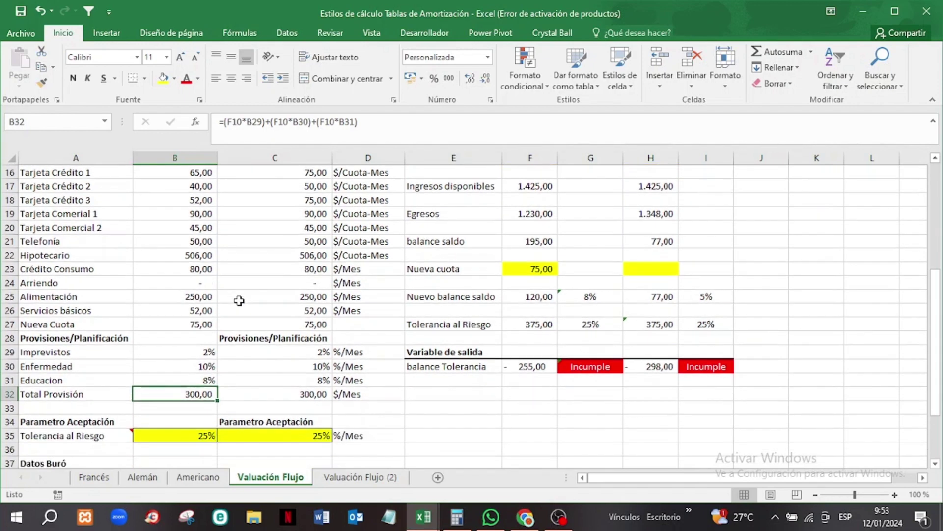
{"action": "scroll", "coordinate": [239, 301], "scroll_direction": "down", "scroll_amount": 1}
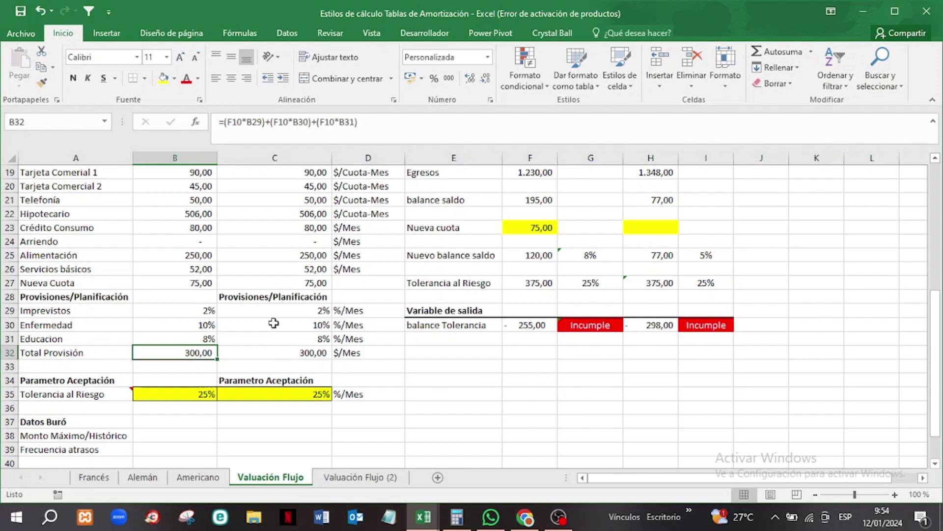
{"action": "scroll", "coordinate": [260, 319], "scroll_direction": "down", "scroll_amount": 1}
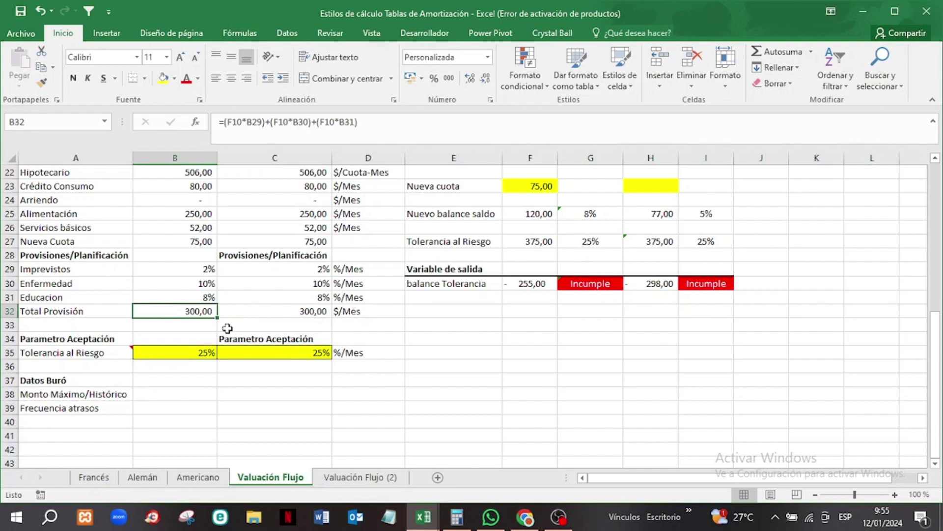
{"action": "left_click", "coordinate": [116, 350]}
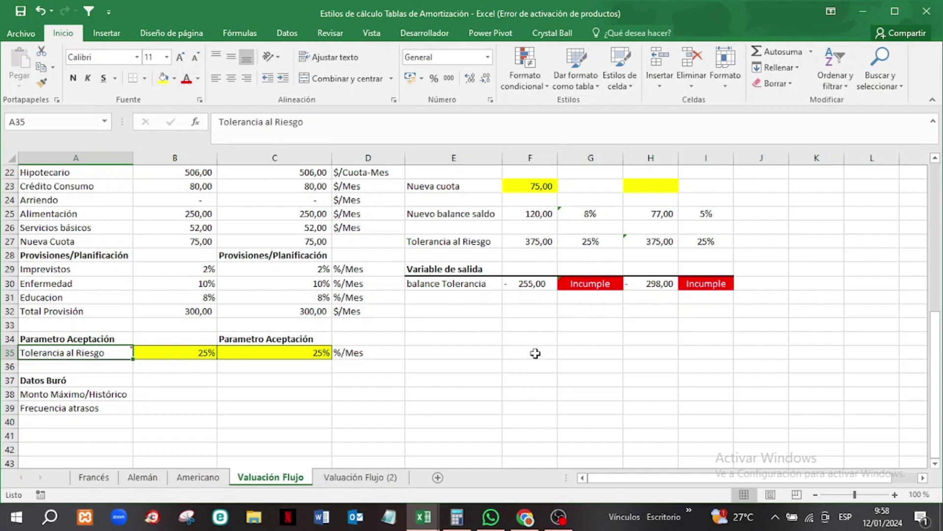
Inspect the Flujo Inicial formulas for Ingresos fijos, Ingresos totales, Ingresos disponibles, Egresos and balance saldo
{"action": "scroll", "coordinate": [536, 353], "scroll_direction": "up", "scroll_amount": 3}
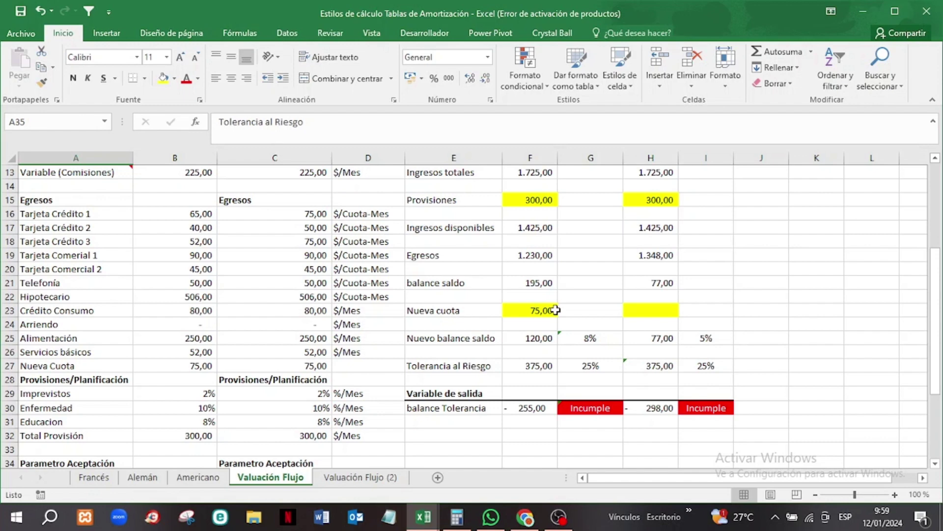
{"action": "scroll", "coordinate": [555, 310], "scroll_direction": "up", "scroll_amount": 2}
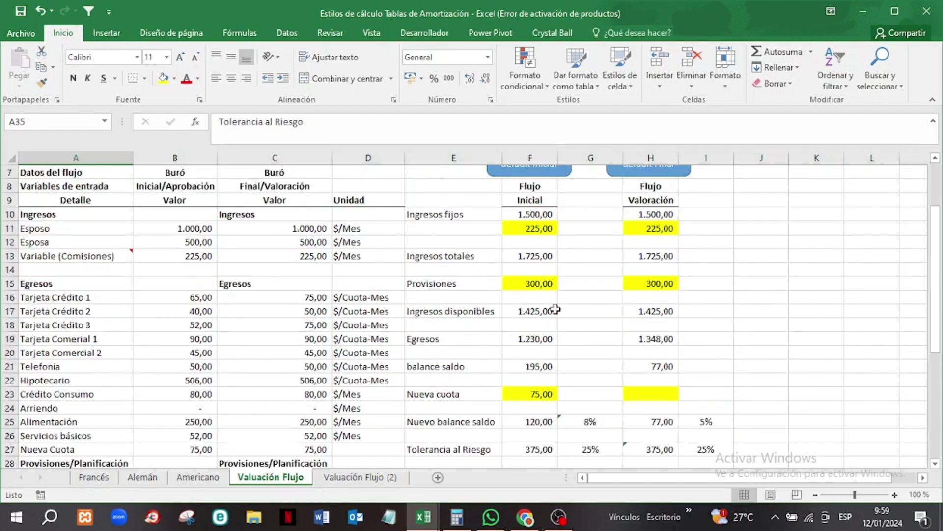
{"action": "left_click", "coordinate": [538, 214]}
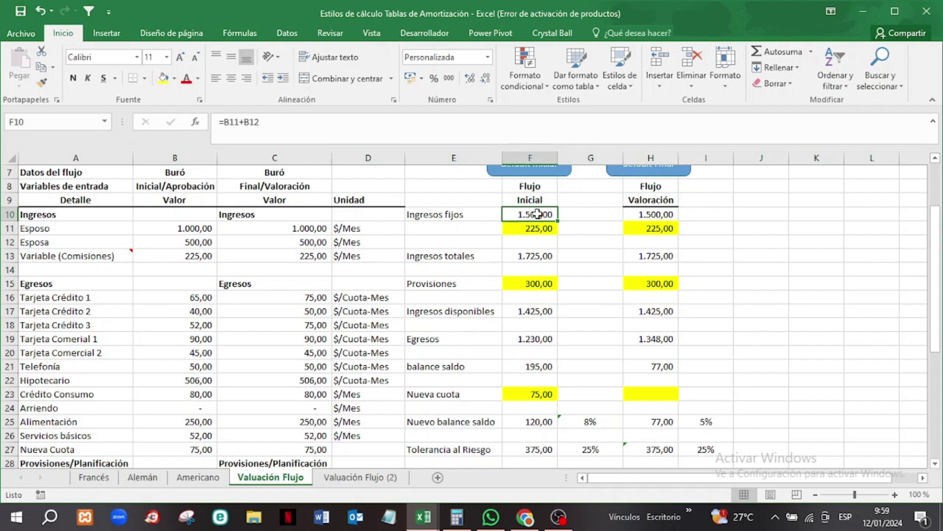
{"action": "left_click", "coordinate": [537, 256]}
{"action": "left_click", "coordinate": [532, 309]}
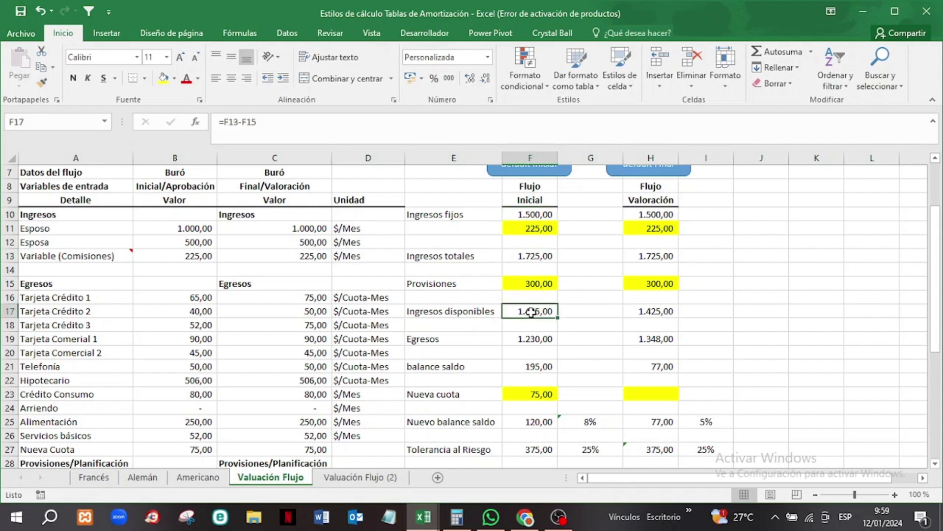
{"action": "left_click", "coordinate": [536, 339]}
{"action": "left_click", "coordinate": [537, 366]}
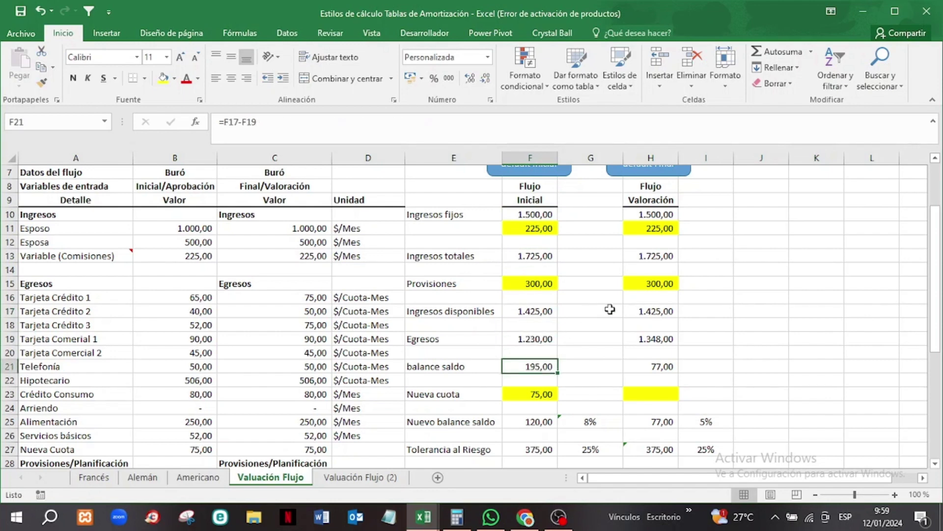
Compare the Flujo Inicial and Flujo Valoración columns from Ingresos fijos down to the balance Tolerancia output
{"action": "scroll", "coordinate": [610, 309], "scroll_direction": "down", "scroll_amount": 2}
{"action": "scroll", "coordinate": [610, 308], "scroll_direction": "up", "scroll_amount": 3}
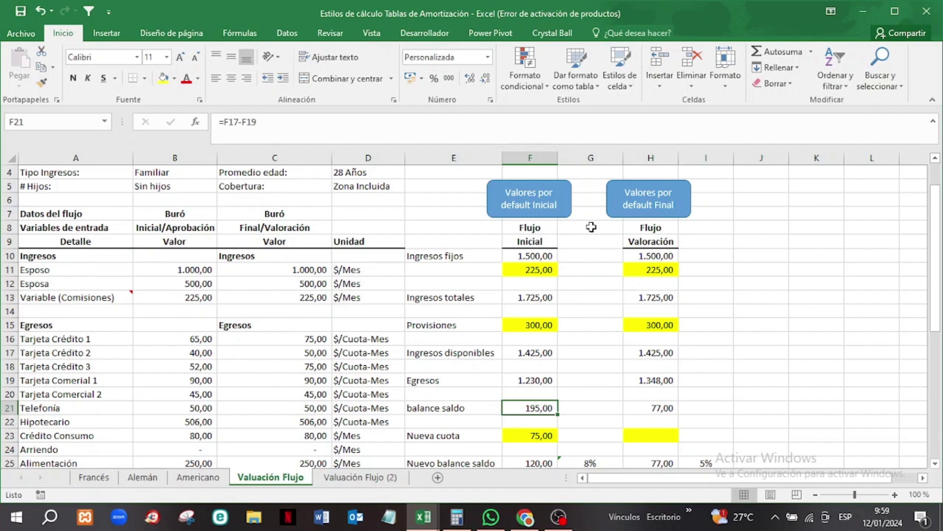
{"action": "scroll", "coordinate": [591, 227], "scroll_direction": "down", "scroll_amount": 3}
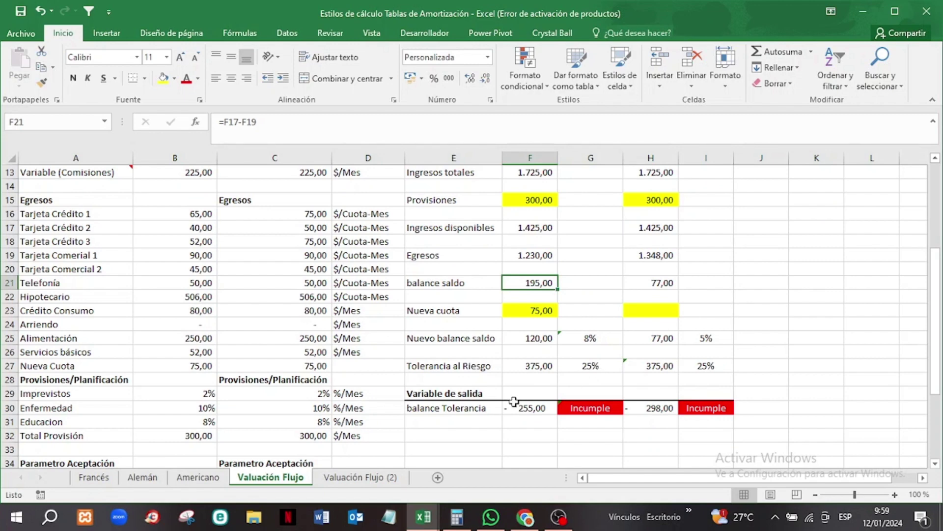
{"action": "scroll", "coordinate": [396, 406], "scroll_direction": "down", "scroll_amount": 2}
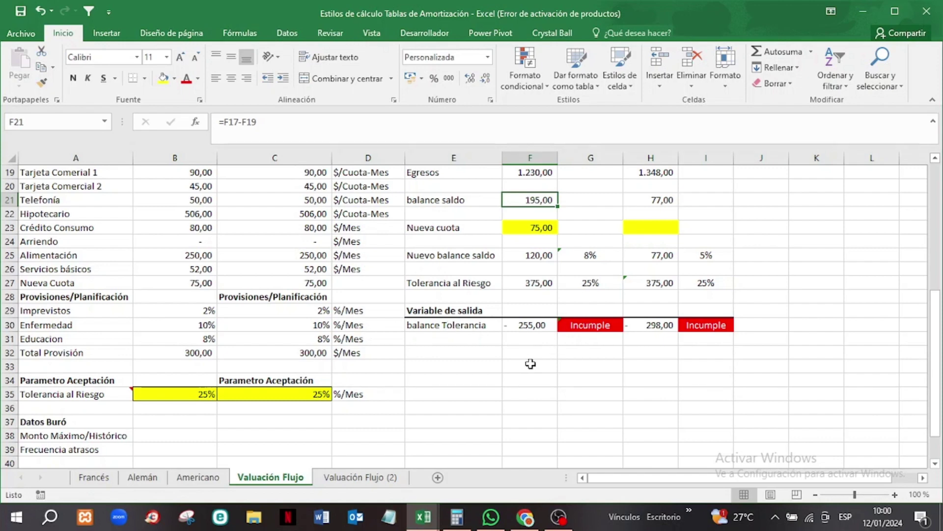
{"action": "scroll", "coordinate": [530, 364], "scroll_direction": "up", "scroll_amount": 2}
{"action": "scroll", "coordinate": [588, 320], "scroll_direction": "up", "scroll_amount": 3}
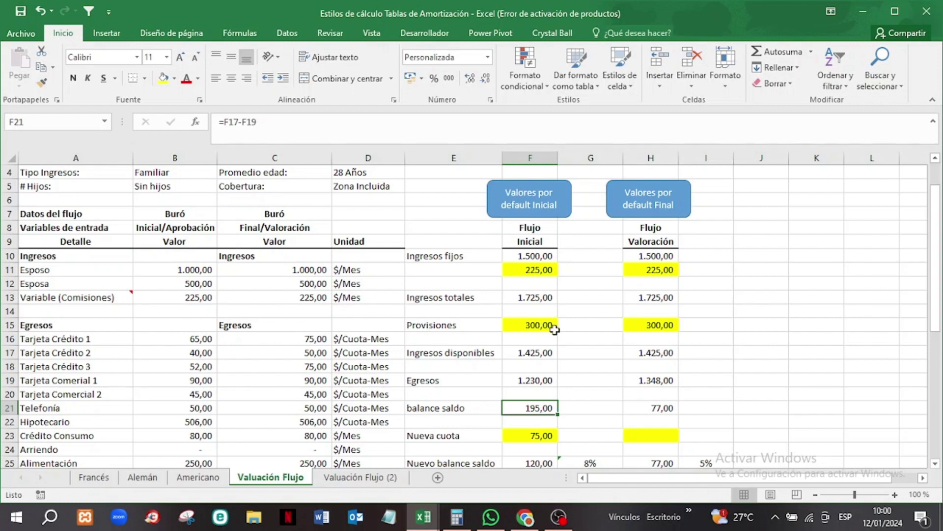
{"action": "scroll", "coordinate": [565, 317], "scroll_direction": "down", "scroll_amount": 1}
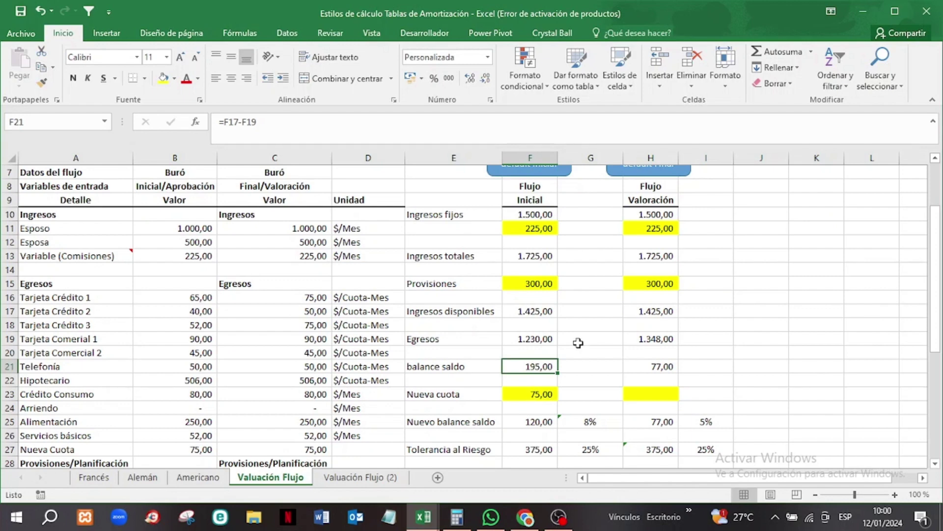
{"action": "scroll", "coordinate": [578, 342], "scroll_direction": "down", "scroll_amount": 2}
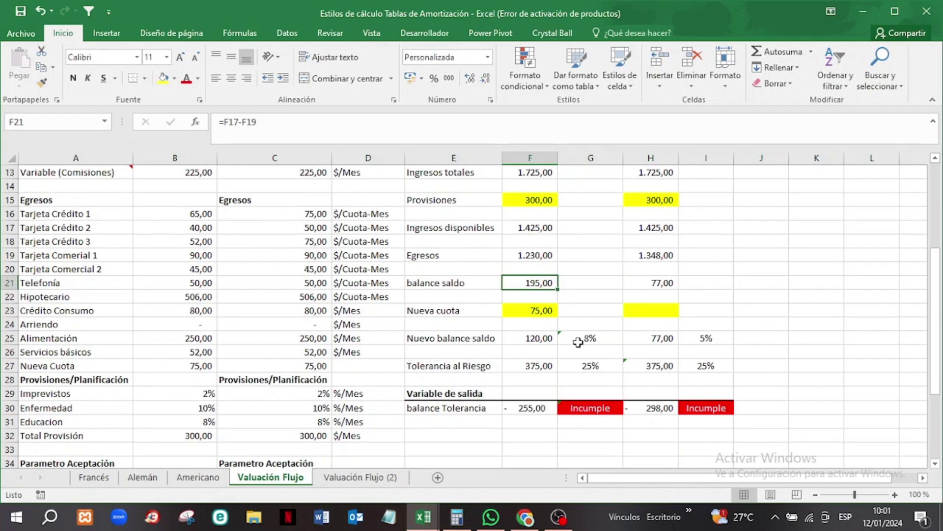
{"action": "scroll", "coordinate": [578, 342], "scroll_direction": "up", "scroll_amount": 4}
{"action": "scroll", "coordinate": [578, 343], "scroll_direction": "down", "scroll_amount": 3}
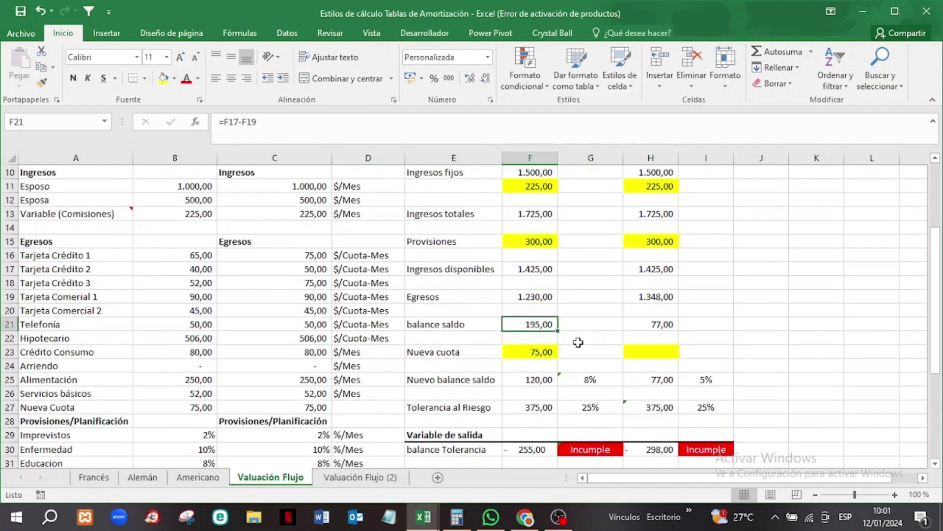
{"action": "scroll", "coordinate": [578, 343], "scroll_direction": "up", "scroll_amount": 2}
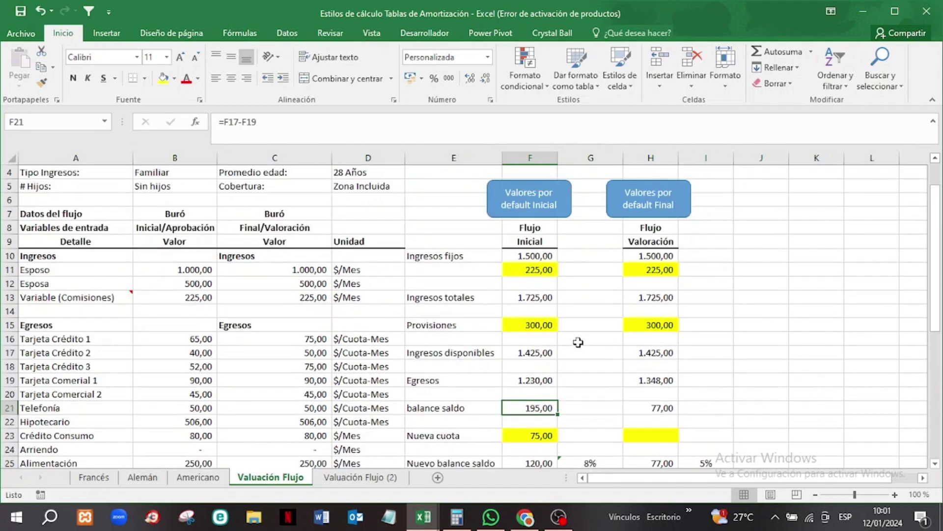
Try to solve F25 for a value of 375 by varying F11, F15 and F23 in Solver, with F15 fixed at 300
{"action": "left_click", "coordinate": [275, 34]}
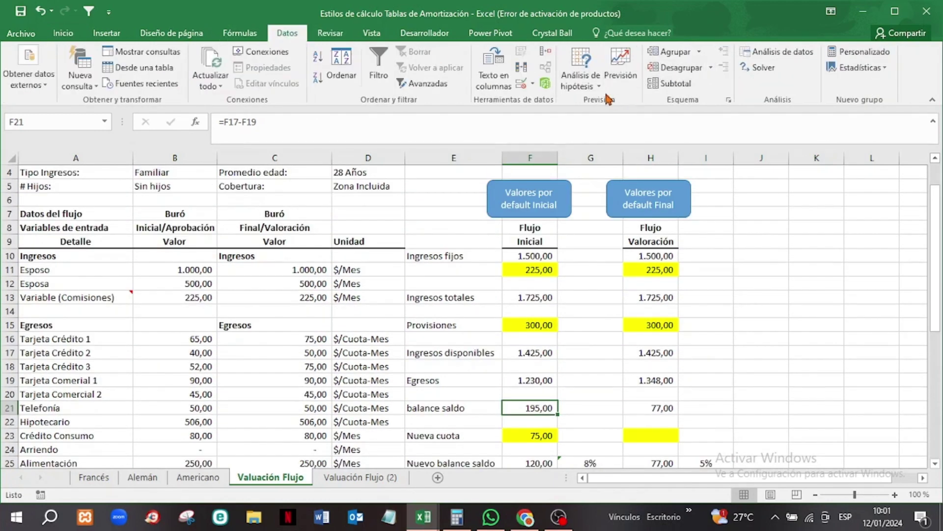
{"action": "left_click", "coordinate": [584, 86]}
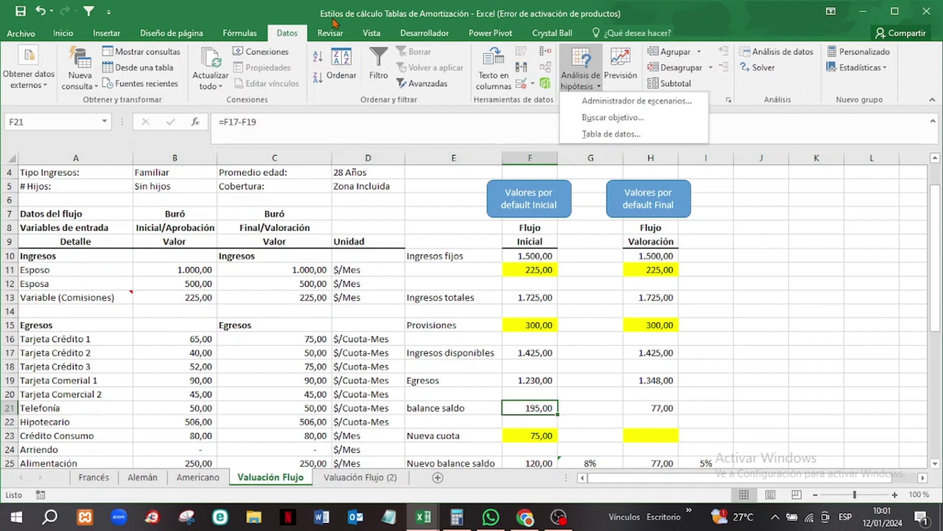
{"action": "left_click", "coordinate": [764, 72]}
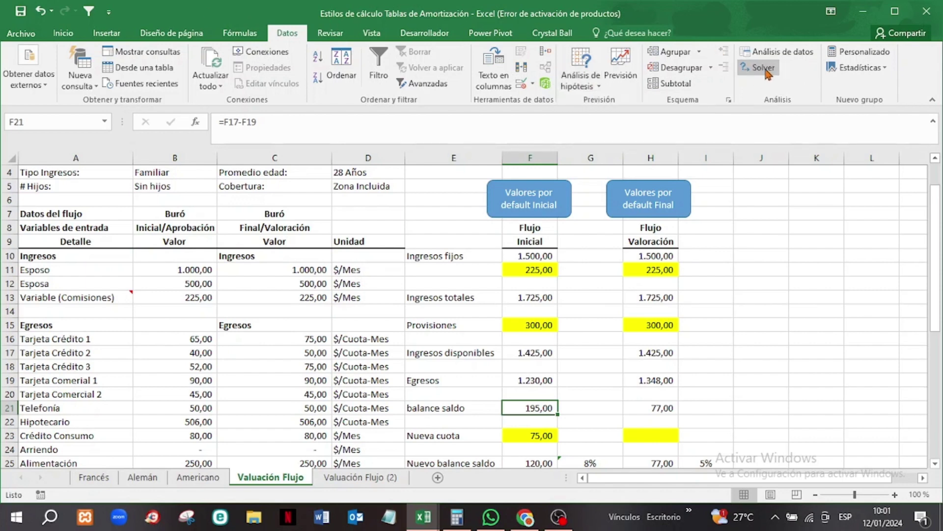
{"action": "left_click", "coordinate": [766, 69]}
{"action": "type", "text": "375"}
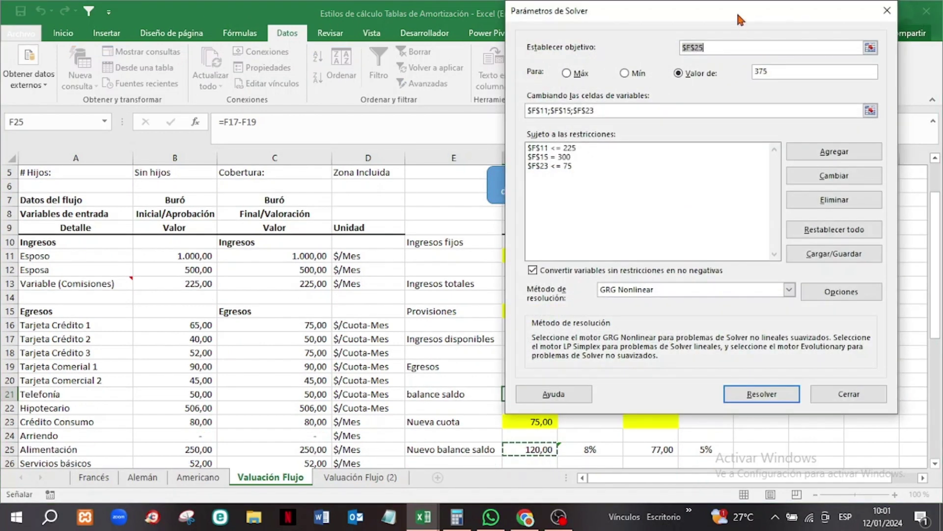
{"action": "left_click_drag", "start_coordinate": [737, 11], "coordinate": [275, 64]}
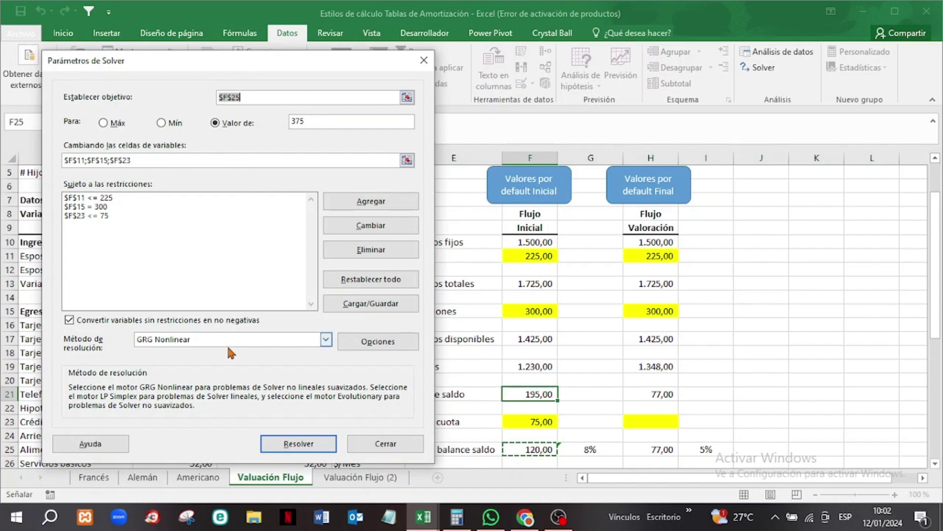
{"action": "left_click", "coordinate": [309, 445]}
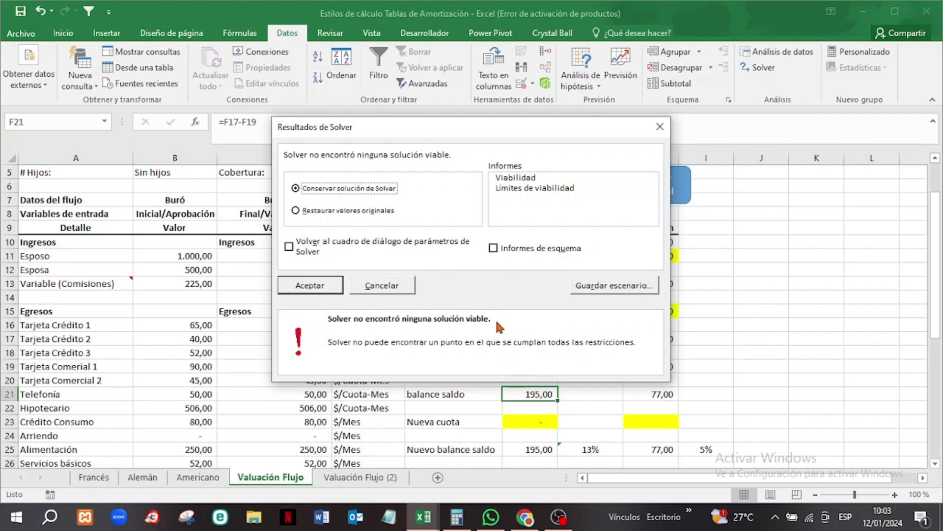
{"action": "left_click", "coordinate": [660, 127]}
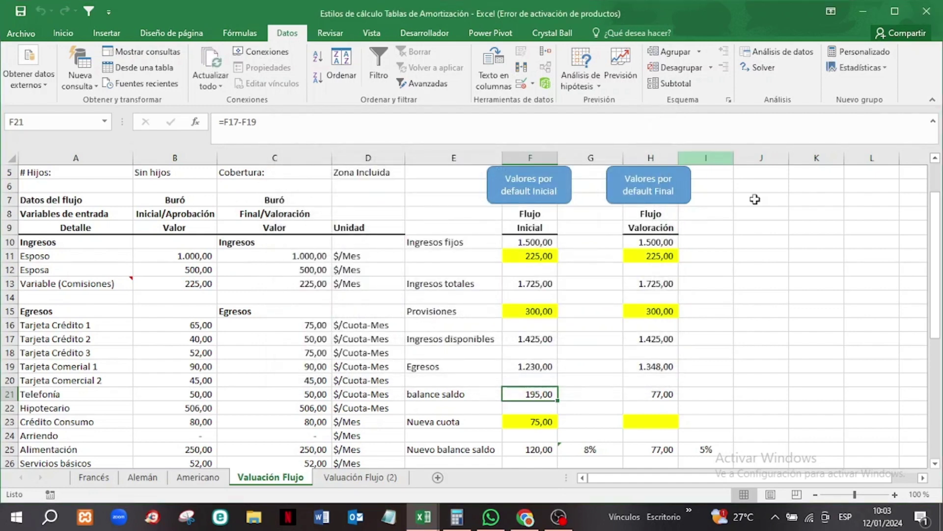
Change the Solver constraint on Provisiones cell F15 to <= 300, solve with GRG Nonlinear and keep the solution
{"action": "scroll", "coordinate": [823, 280], "scroll_direction": "down", "scroll_amount": 1}
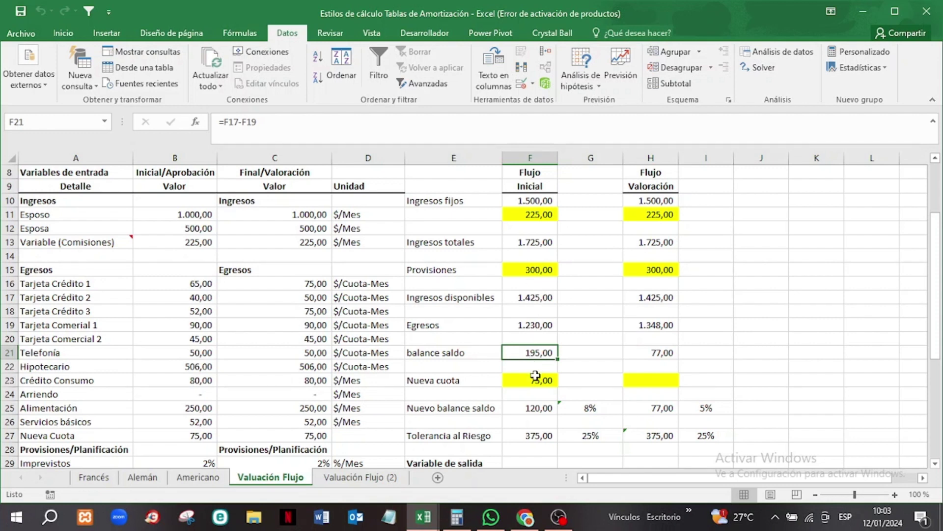
{"action": "scroll", "coordinate": [734, 306], "scroll_direction": "down", "scroll_amount": 2}
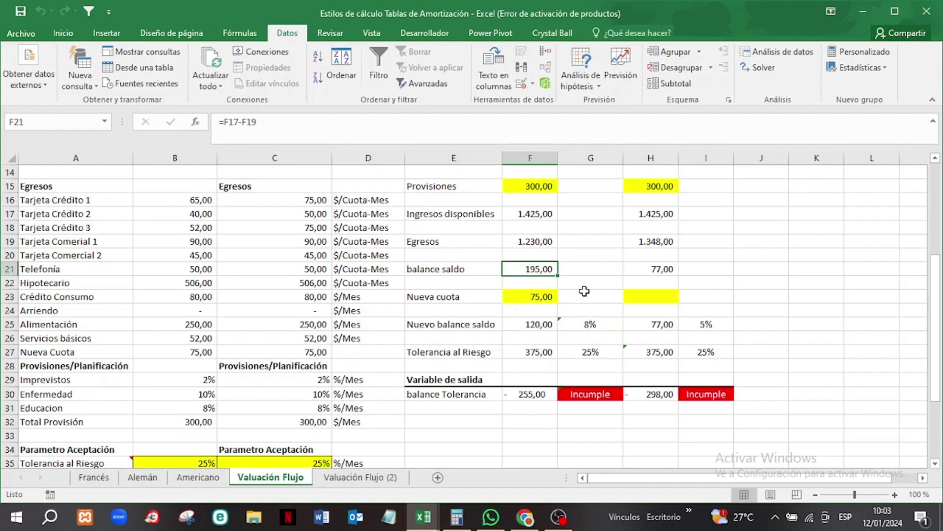
{"action": "scroll", "coordinate": [584, 289], "scroll_direction": "up", "scroll_amount": 1}
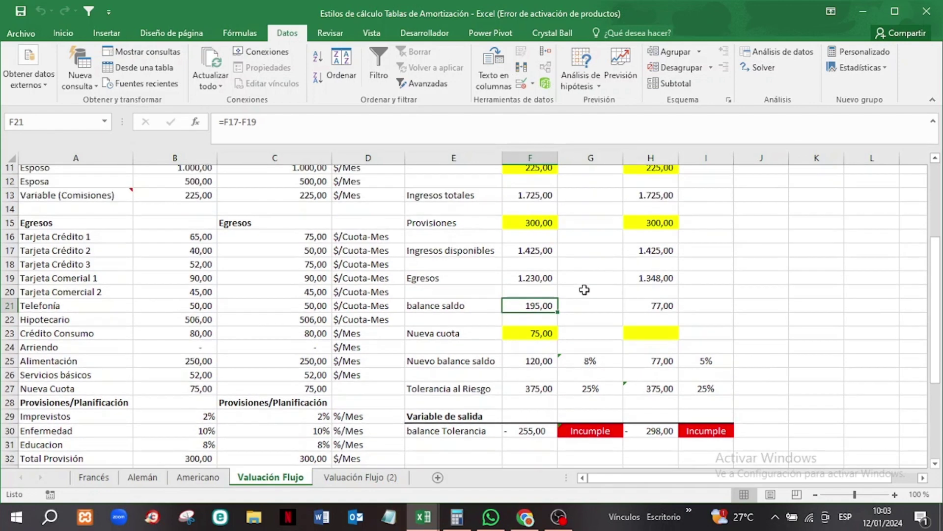
{"action": "scroll", "coordinate": [584, 289], "scroll_direction": "down", "scroll_amount": 1}
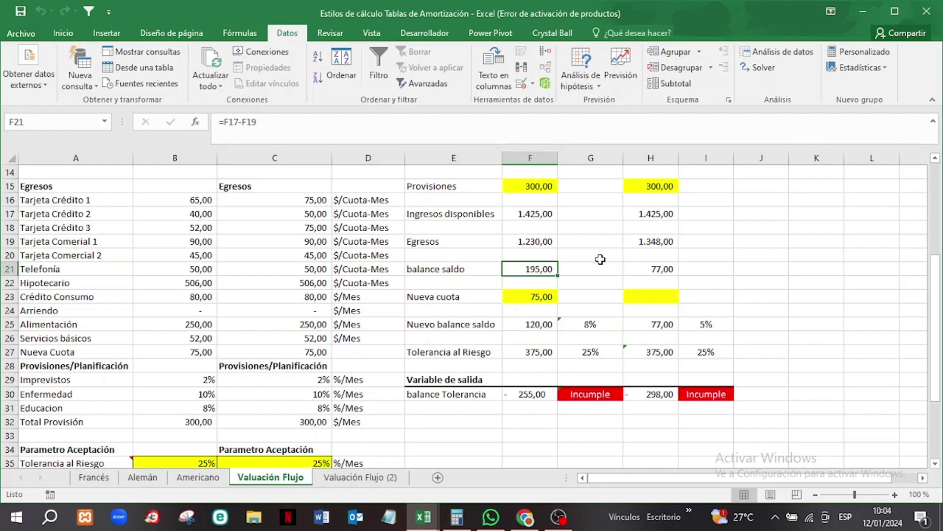
{"action": "scroll", "coordinate": [601, 259], "scroll_direction": "up", "scroll_amount": 3}
{"action": "scroll", "coordinate": [601, 259], "scroll_direction": "down", "scroll_amount": 1}
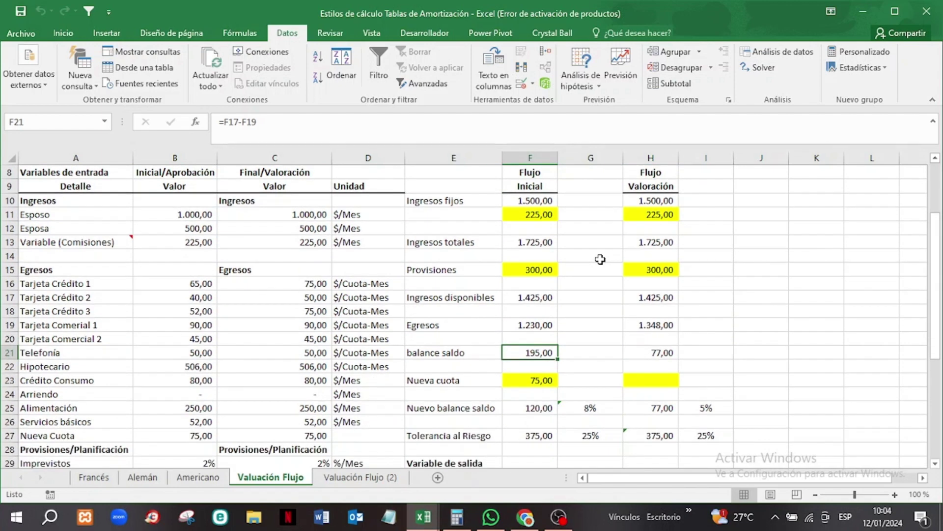
{"action": "left_click", "coordinate": [764, 67]}
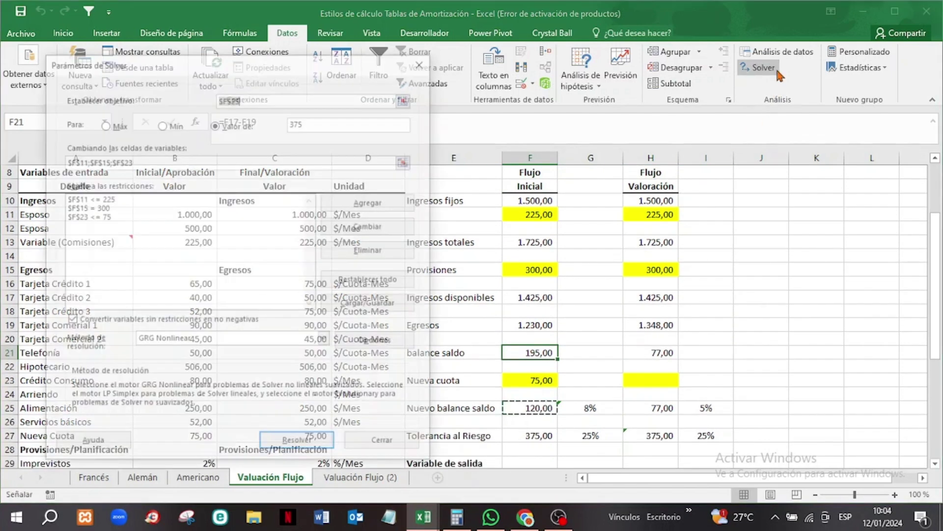
{"action": "left_click", "coordinate": [97, 207]}
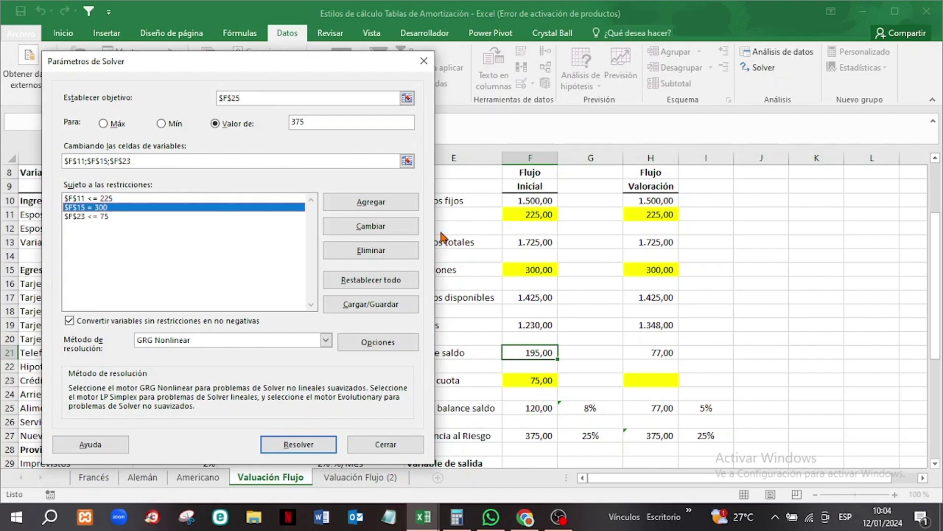
{"action": "left_click", "coordinate": [386, 228]}
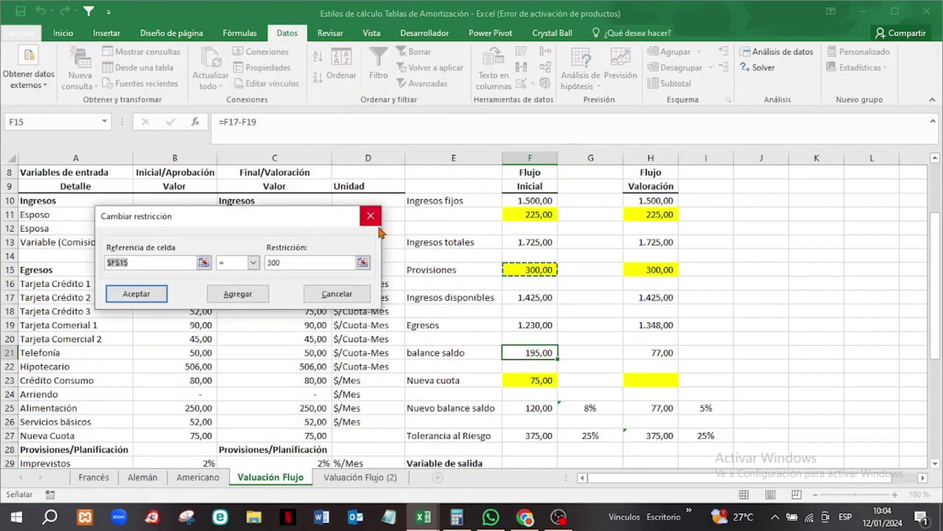
{"action": "left_click", "coordinate": [253, 263]}
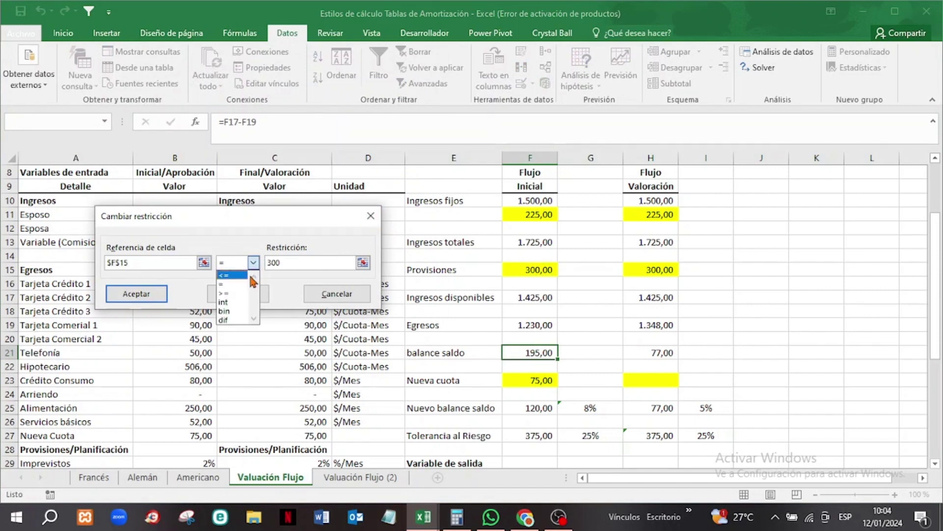
{"action": "left_click", "coordinate": [231, 274]}
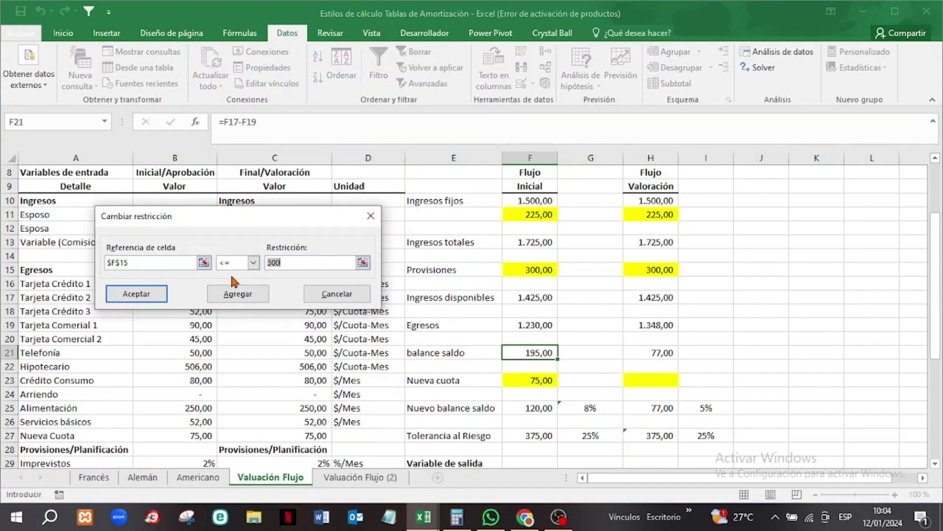
{"action": "left_click", "coordinate": [146, 297]}
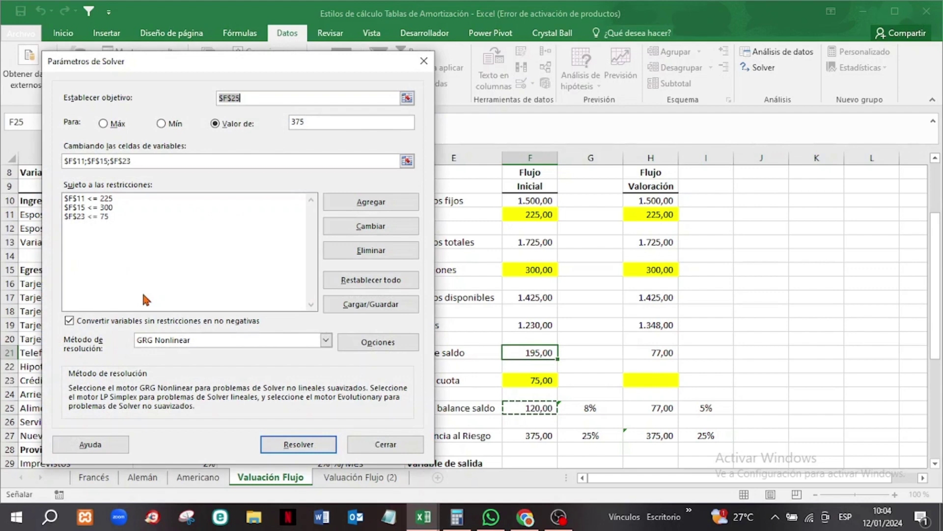
{"action": "left_click", "coordinate": [312, 445]}
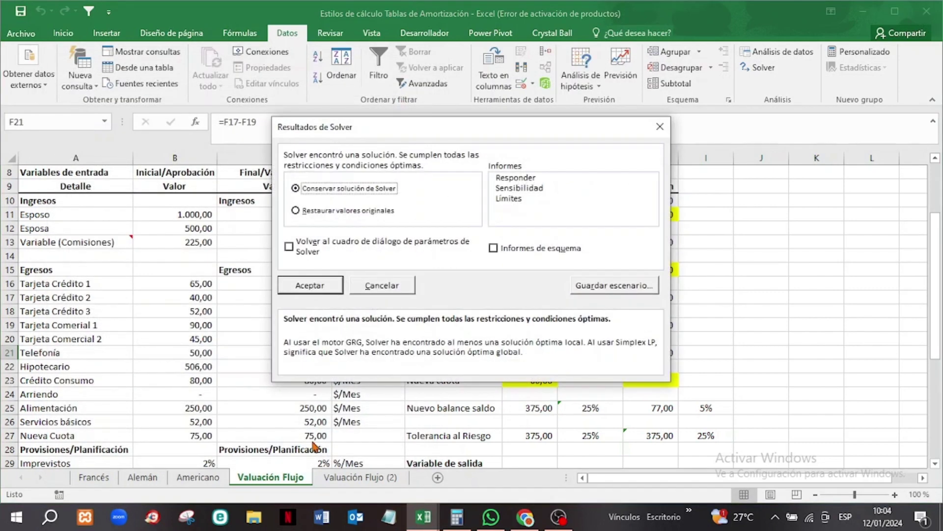
{"action": "left_click", "coordinate": [324, 289]}
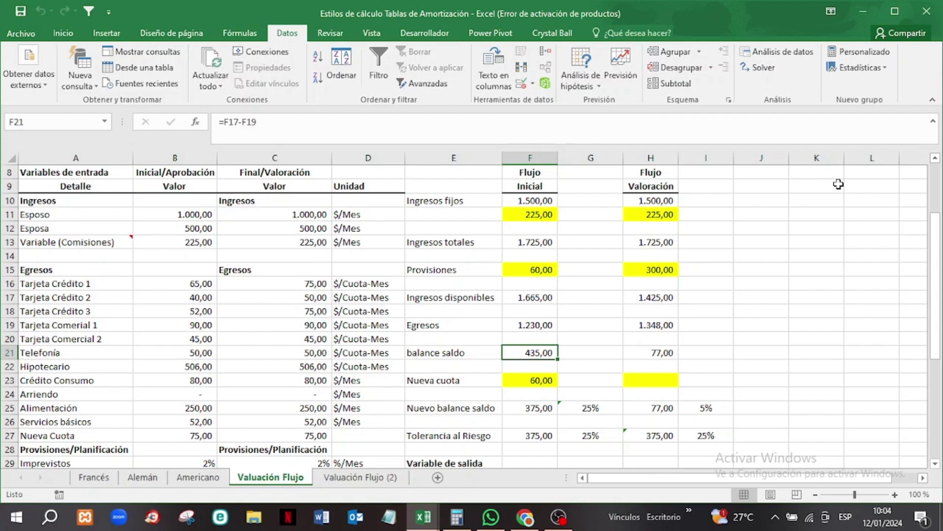
Review the solved Flujo Inicial values against Flujo Valoración, from Ingresos fijos down to the balance Tolerancia output
{"action": "left_click", "coordinate": [935, 464]}
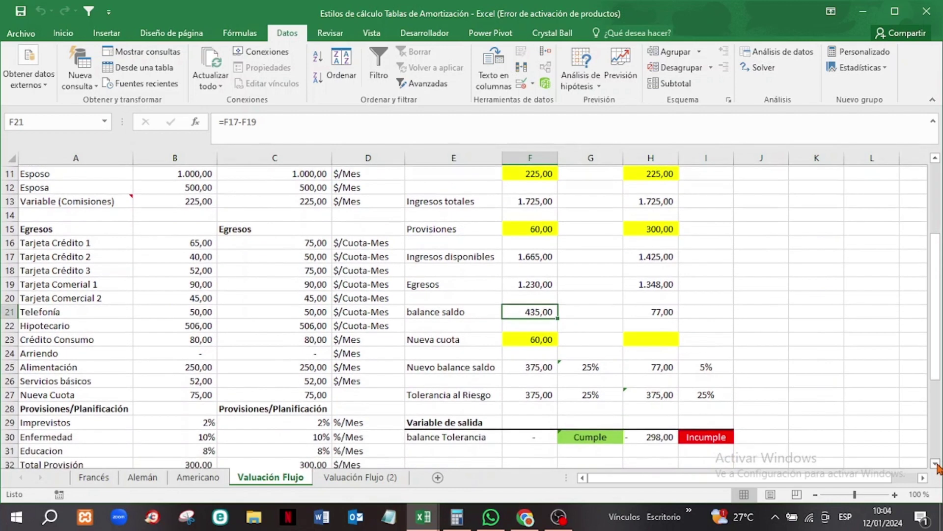
{"action": "left_click", "coordinate": [936, 464]}
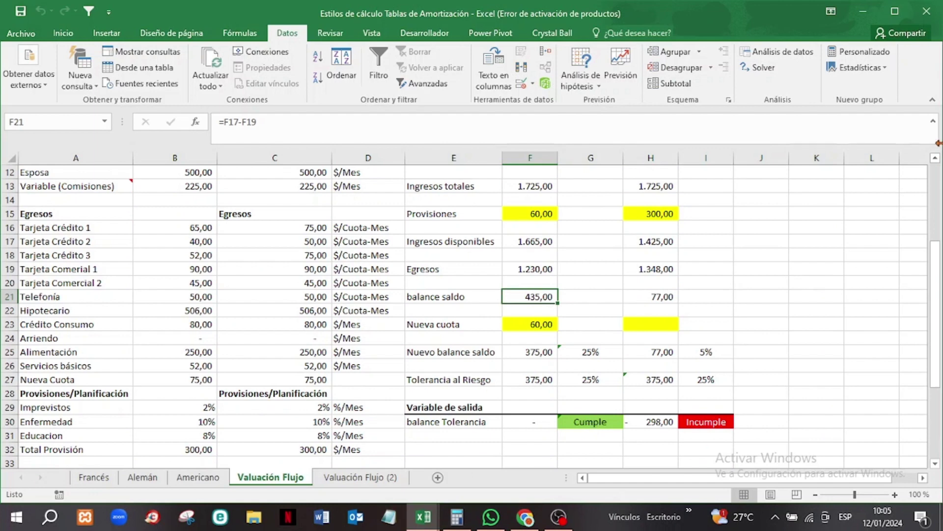
{"action": "left_click", "coordinate": [935, 158]}
{"action": "left_click", "coordinate": [935, 158]}
{"action": "left_click", "coordinate": [937, 164]}
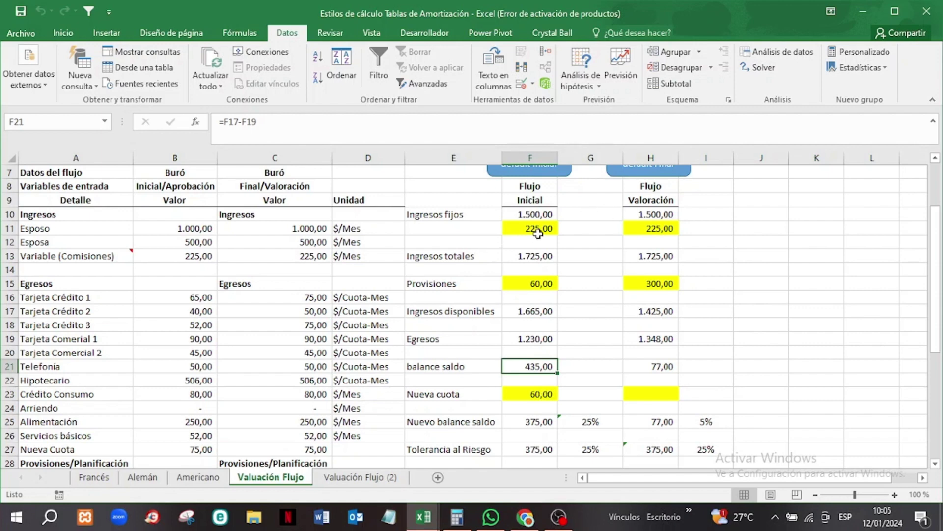
{"action": "scroll", "coordinate": [611, 280], "scroll_direction": "down", "scroll_amount": 1}
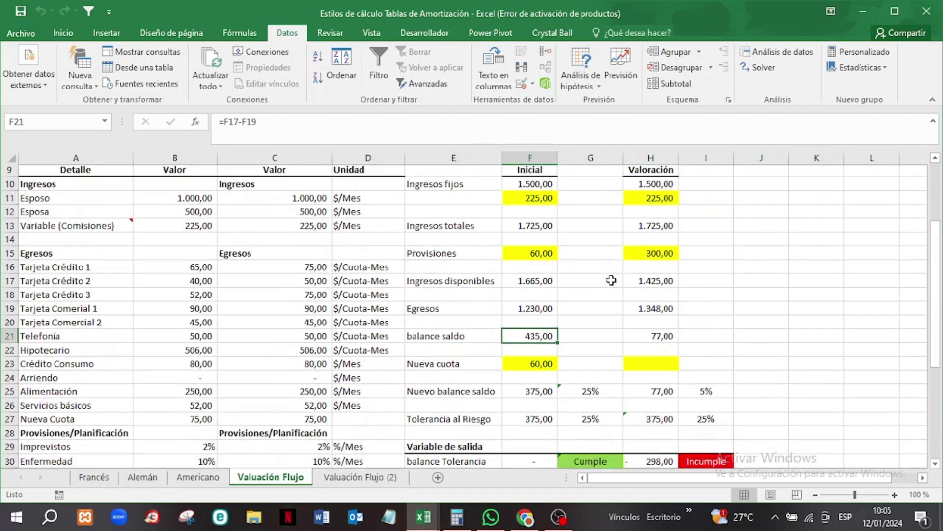
{"action": "scroll", "coordinate": [611, 280], "scroll_direction": "down", "scroll_amount": 2}
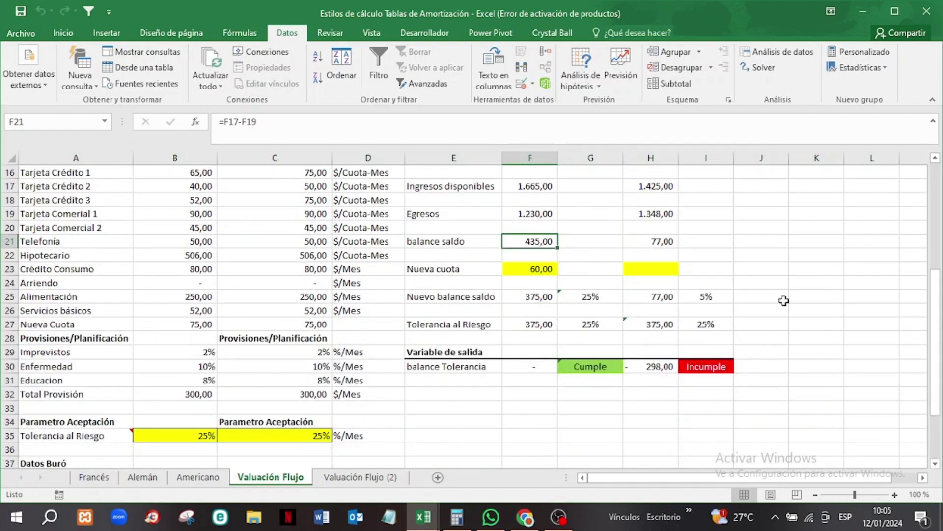
{"action": "scroll", "coordinate": [806, 274], "scroll_direction": "up", "scroll_amount": 1}
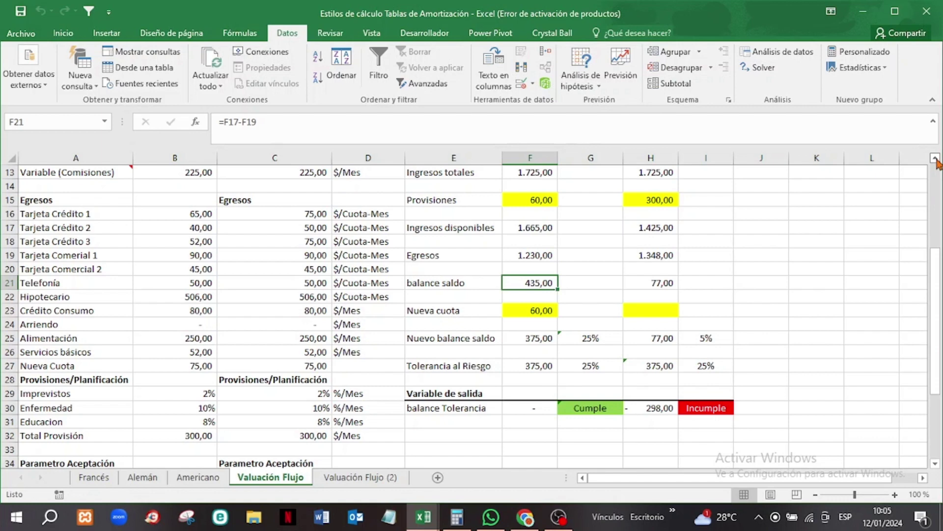
{"action": "scroll", "coordinate": [936, 162], "scroll_direction": "up", "scroll_amount": 2}
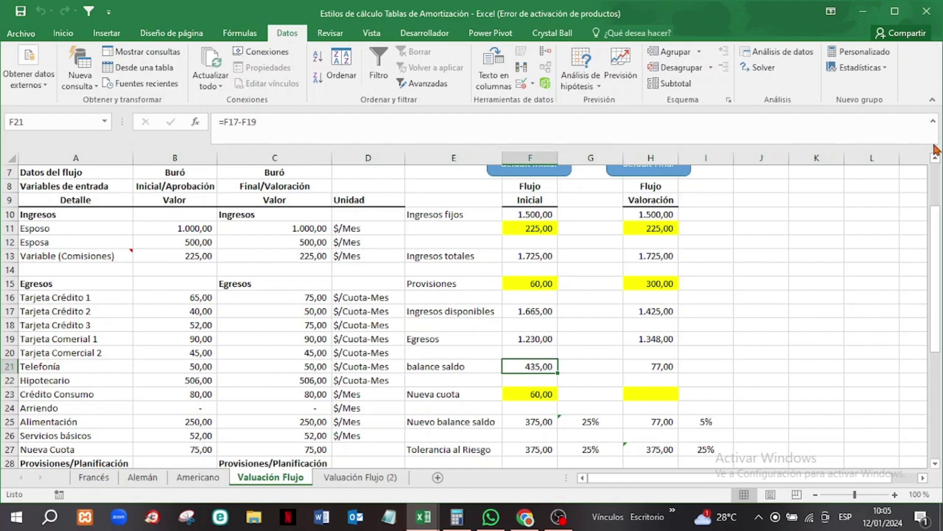
Restore the initial default values in the Flujo Inicial column and set its Nueva cuota in F23 to 75
{"action": "scroll", "coordinate": [935, 162], "scroll_direction": "up", "scroll_amount": 2}
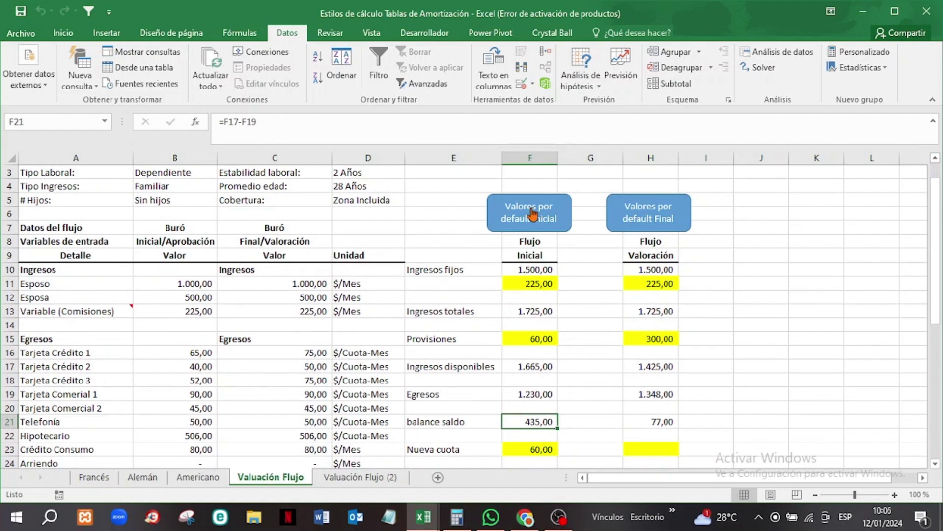
{"action": "left_click", "coordinate": [532, 214]}
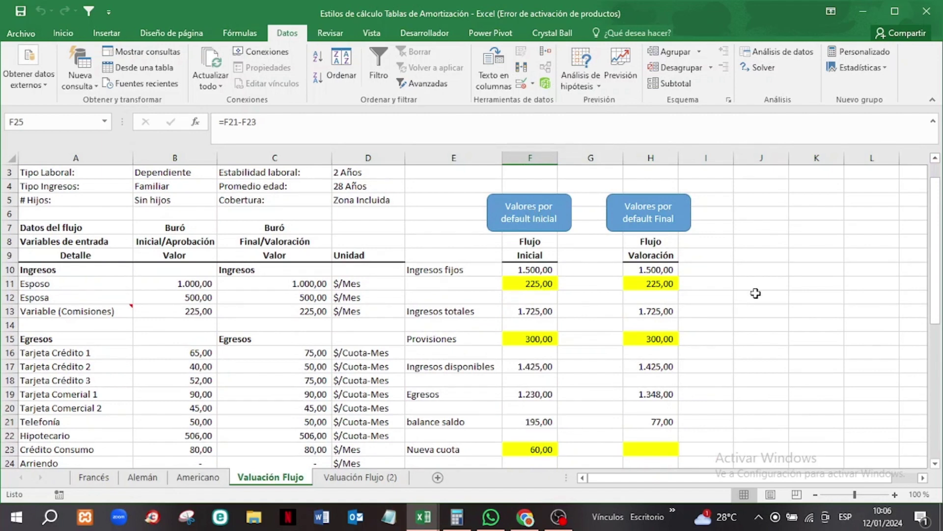
{"action": "scroll", "coordinate": [755, 295], "scroll_direction": "down", "scroll_amount": 2}
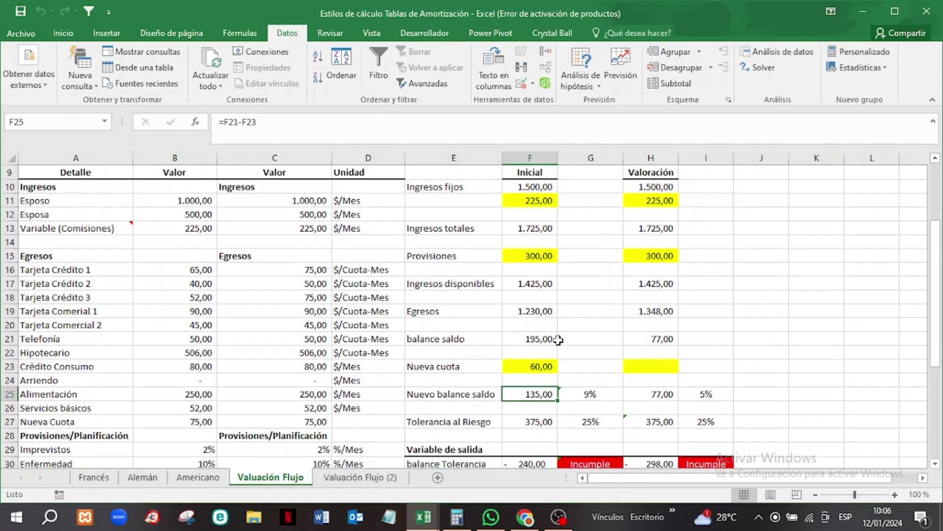
{"action": "left_click", "coordinate": [537, 367]}
{"action": "type", "text": "75"}
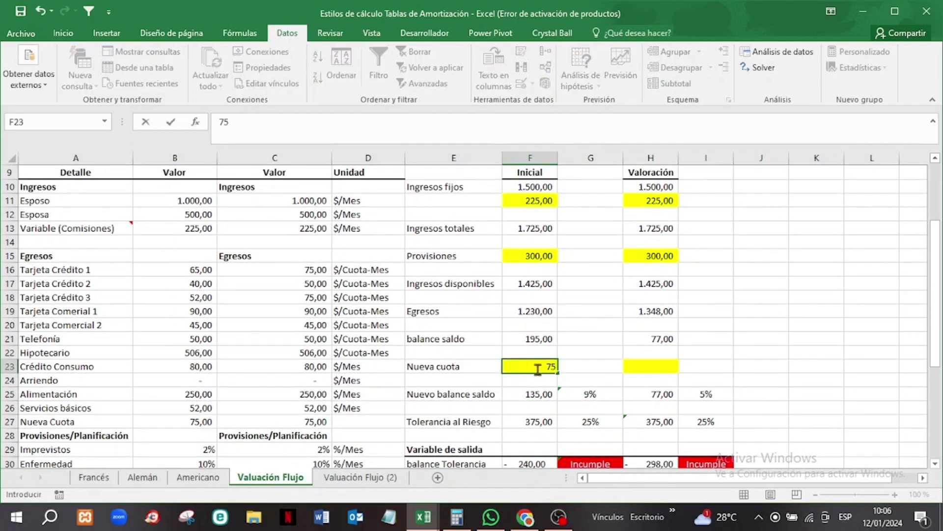
{"action": "key", "text": "Return"}
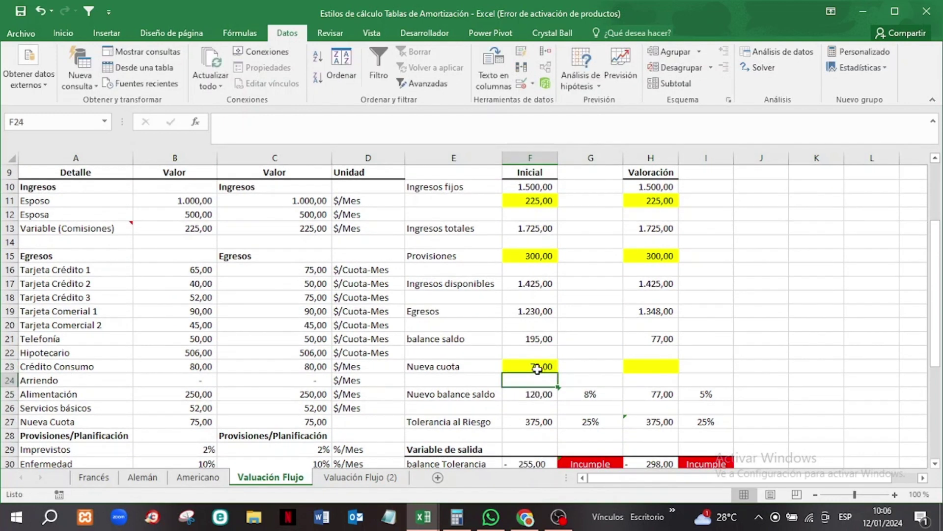
Inspect the Nuevo balance saldo percentage formula in G25 and review the tolerance rows around it
{"action": "scroll", "coordinate": [806, 283], "scroll_direction": "down", "scroll_amount": 2}
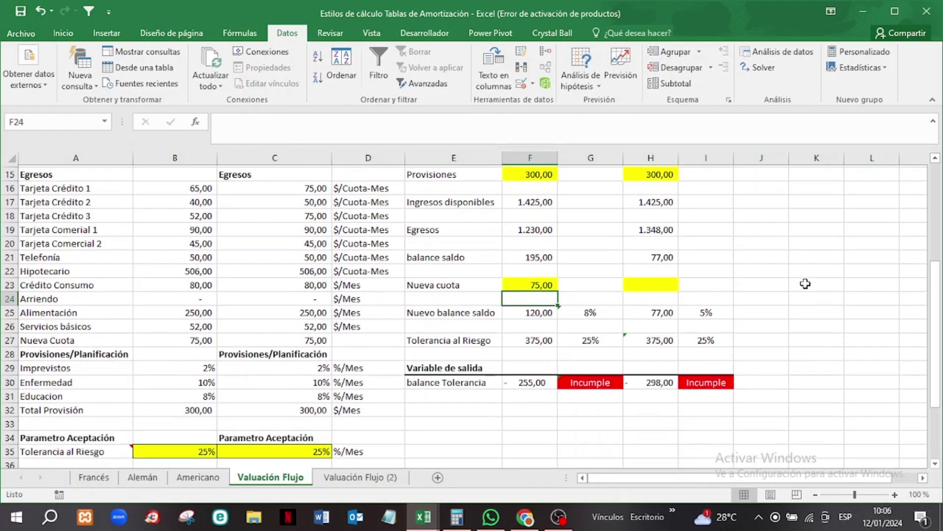
{"action": "left_click", "coordinate": [591, 313]}
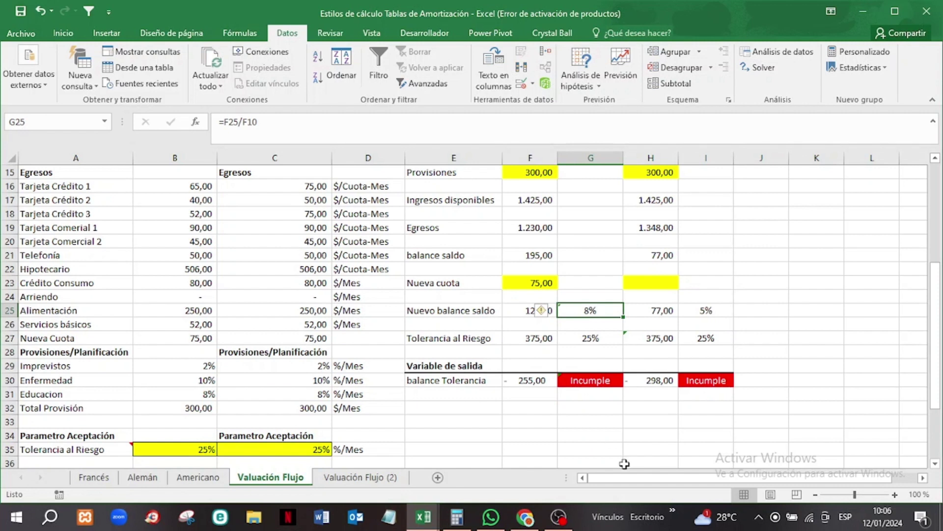
{"action": "left_click", "coordinate": [593, 423]}
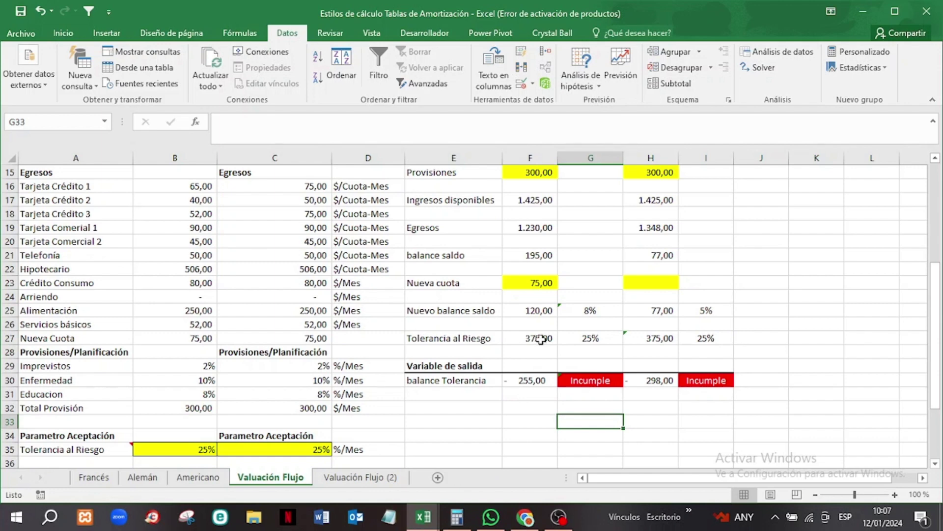
{"action": "scroll", "coordinate": [541, 339], "scroll_direction": "up", "scroll_amount": 2}
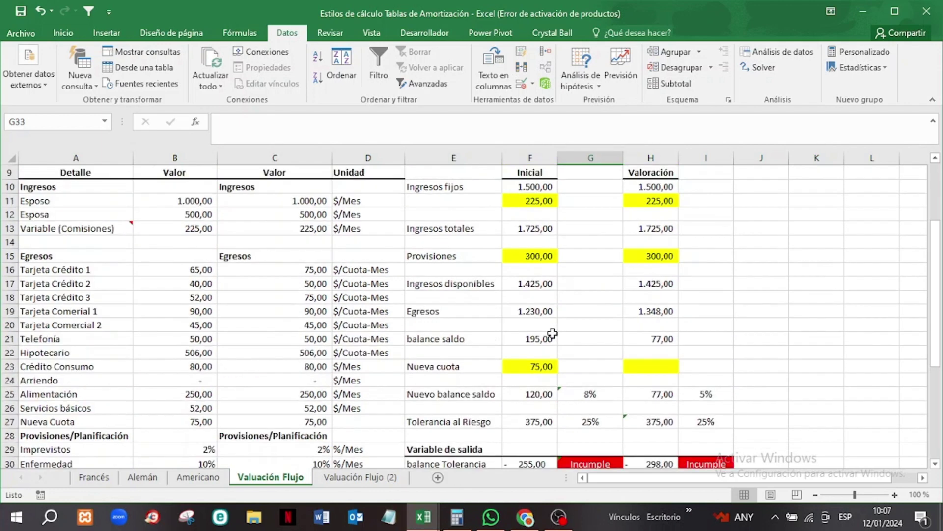